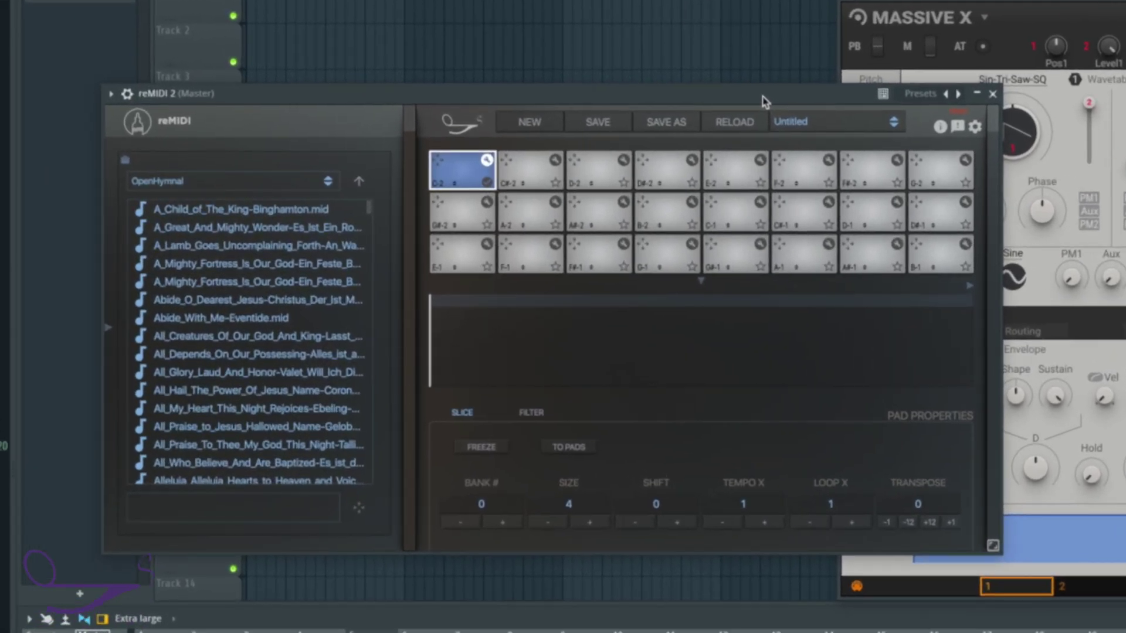
Step: Set reMIDI 2's MIDI output port to 5 in its settings, then bring Massive X to the front
{"action": "left_click", "coordinate": [134, 102]}
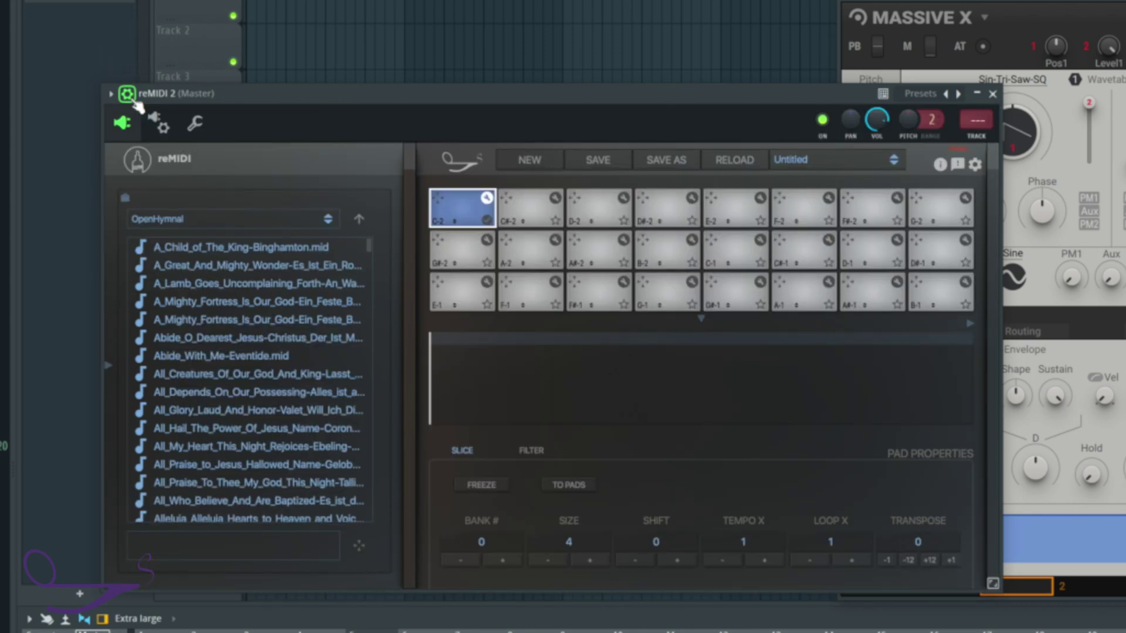
{"action": "left_click", "coordinate": [157, 124]}
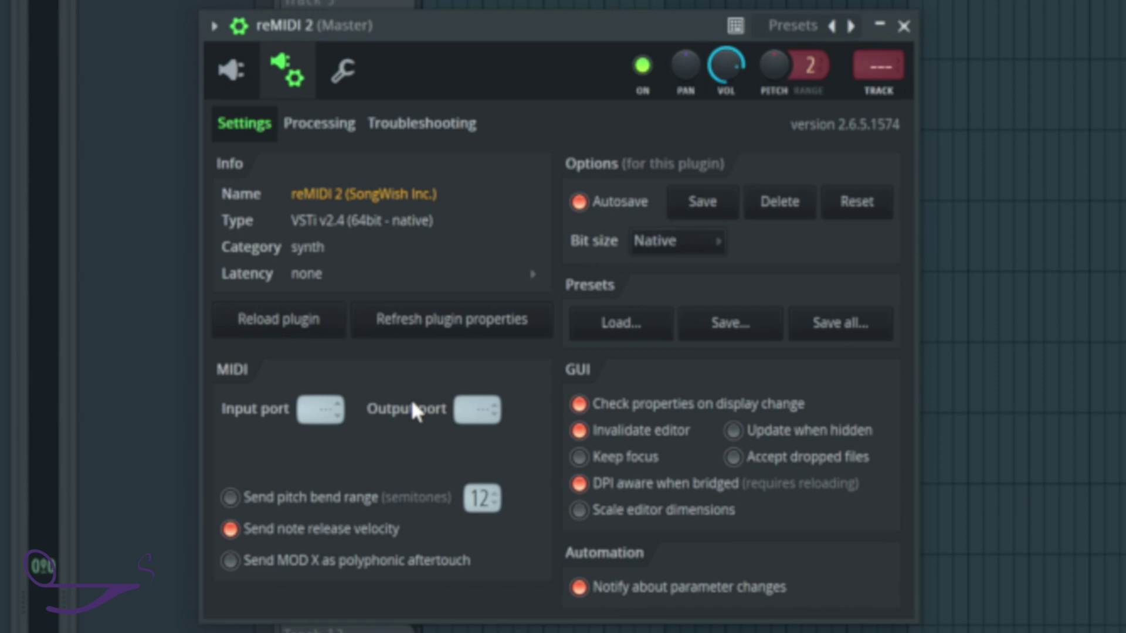
{"action": "left_click_drag", "start_coordinate": [471, 409], "coordinate": [472, 393]}
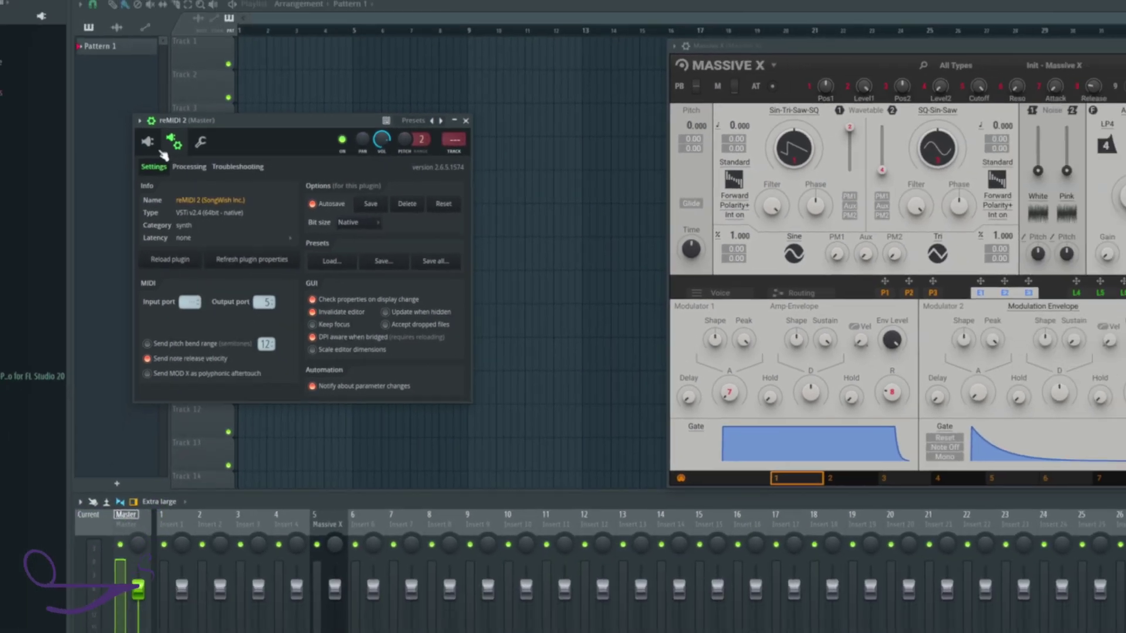
{"action": "left_click", "coordinate": [162, 126]}
{"action": "left_click", "coordinate": [562, 88]}
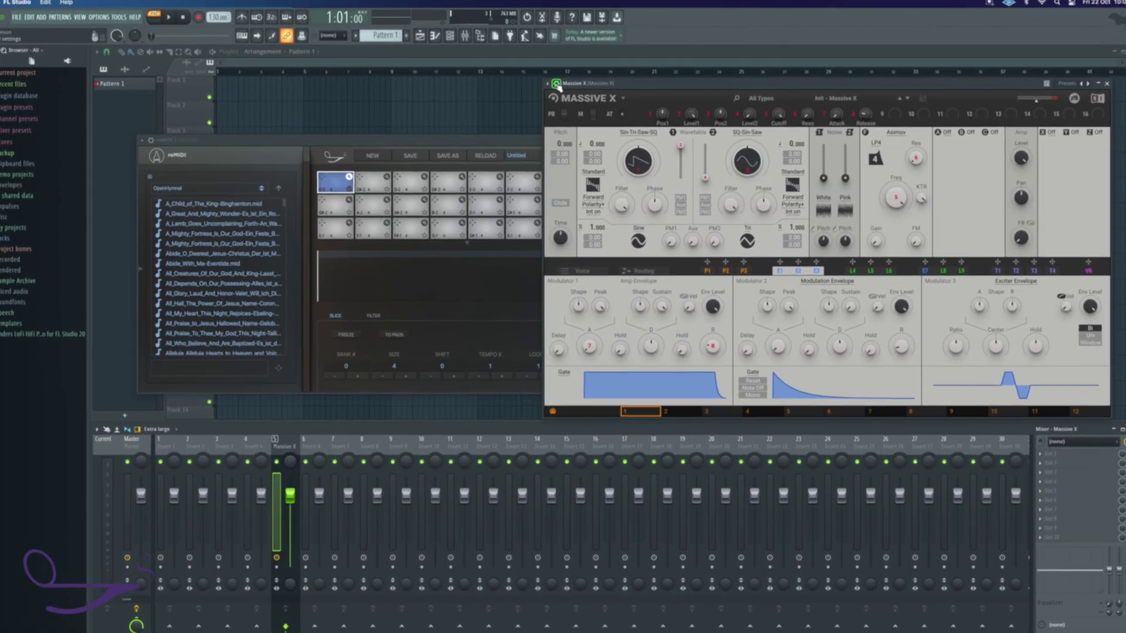
Step: Set Massive X's MIDI input port to 5 in its wrapper settings and return to the synth
{"action": "left_click", "coordinate": [557, 85]}
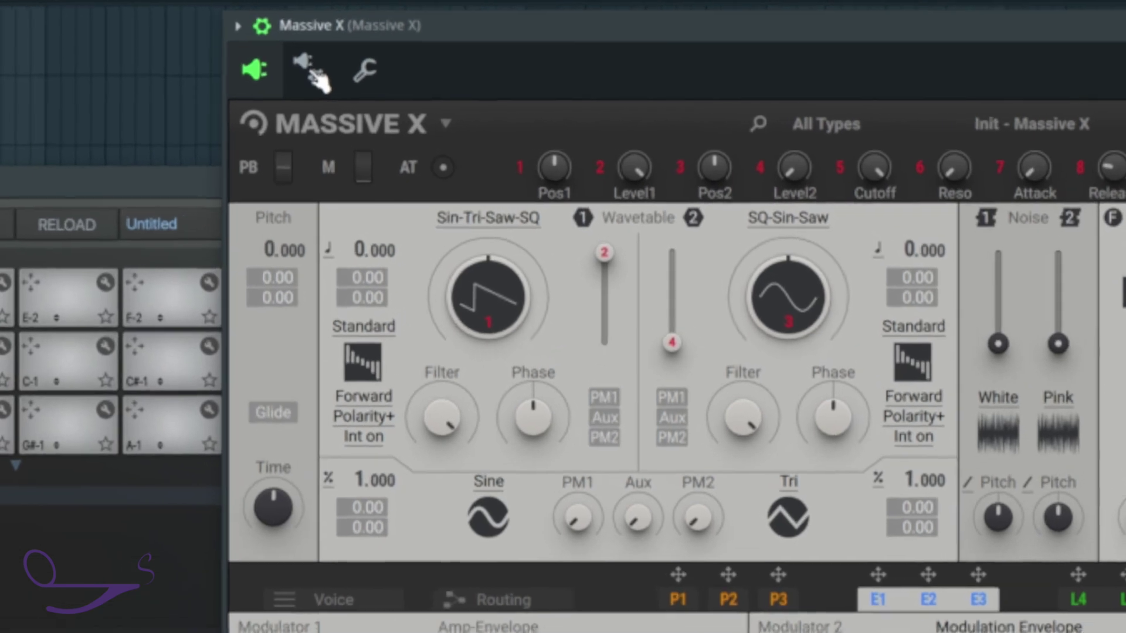
{"action": "left_click", "coordinate": [573, 100]}
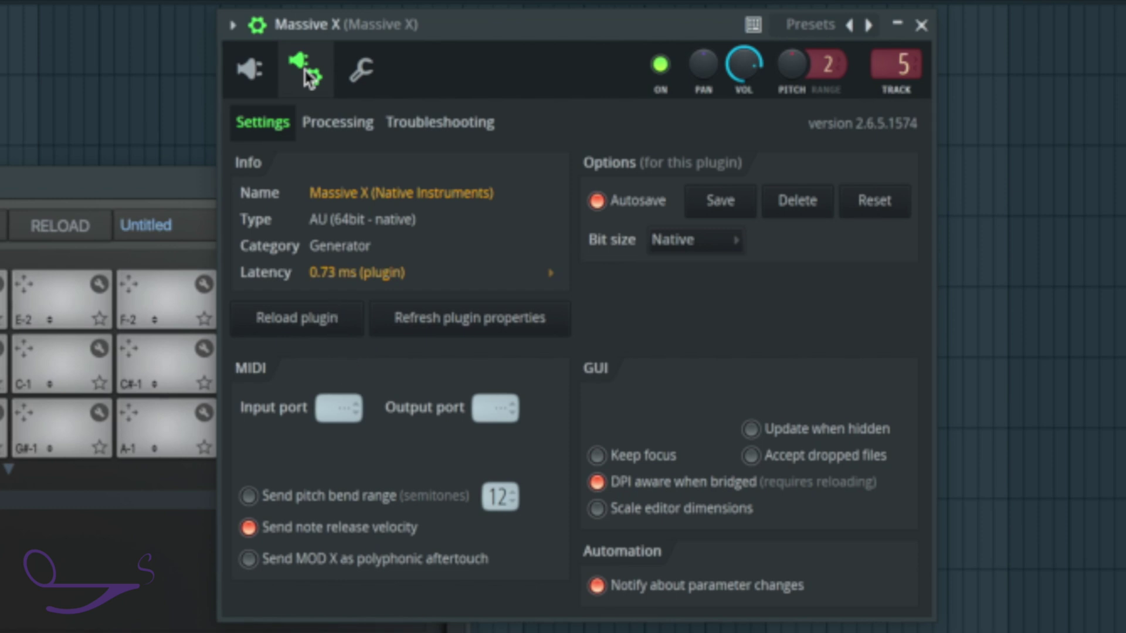
{"action": "scroll", "coordinate": [332, 407], "scroll_direction": "up", "scroll_amount": 5}
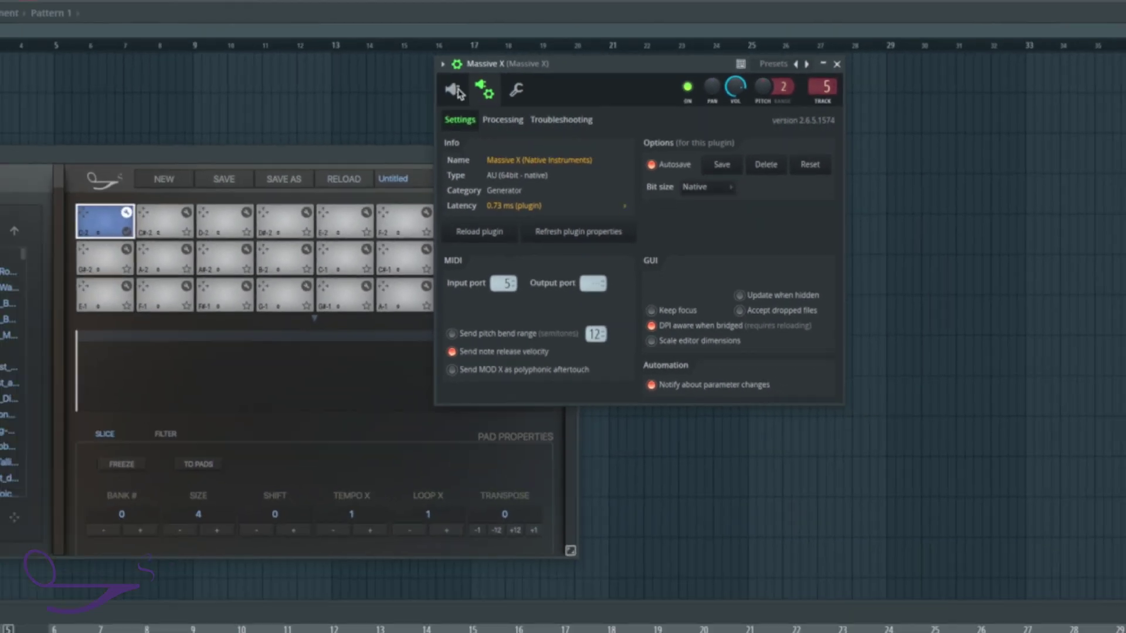
{"action": "left_click", "coordinate": [455, 89]}
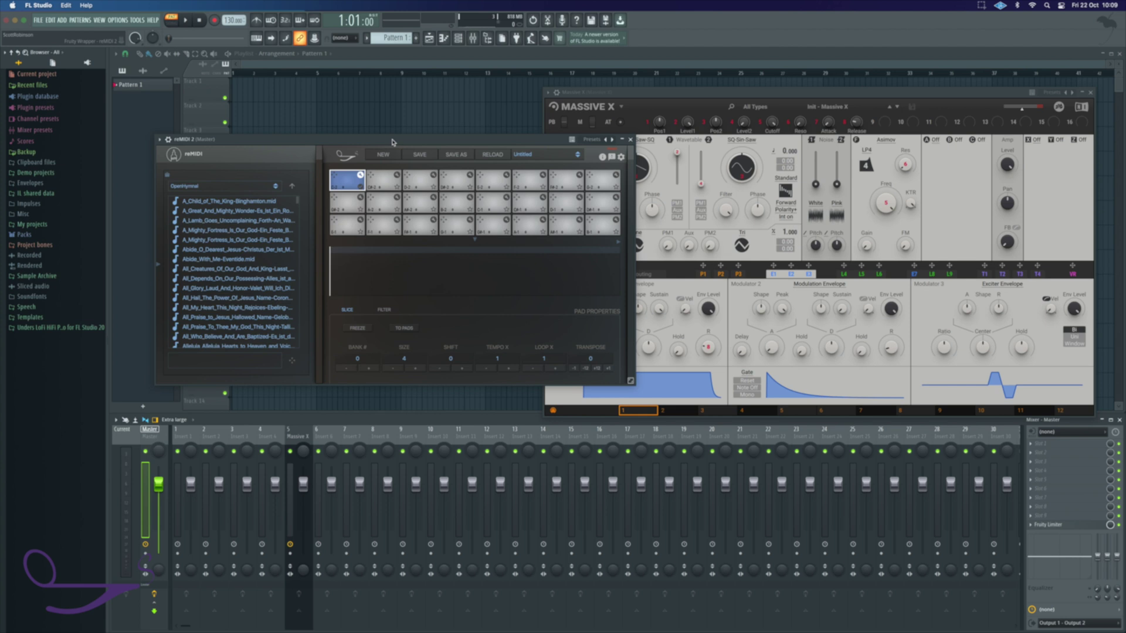
Step: Load A_Mighty_Fortress MIDI onto the first pad, slice it with TO PADS, and audition one pad
{"action": "left_click_drag", "start_coordinate": [229, 231], "coordinate": [347, 183]}
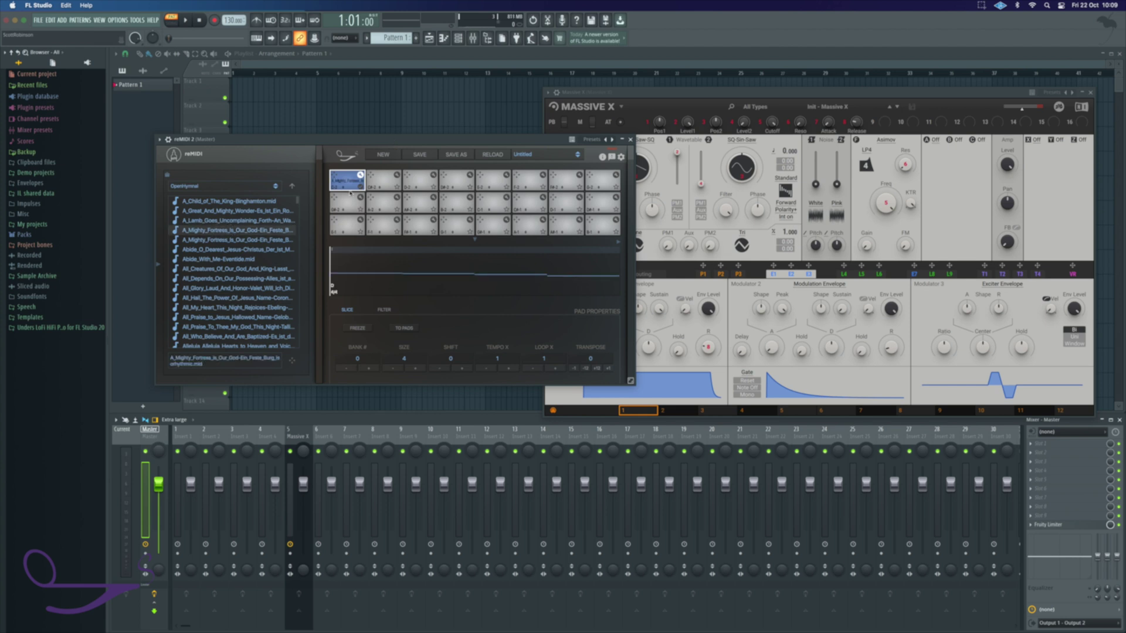
{"action": "left_click", "coordinate": [404, 328]}
{"action": "left_click", "coordinate": [457, 226]}
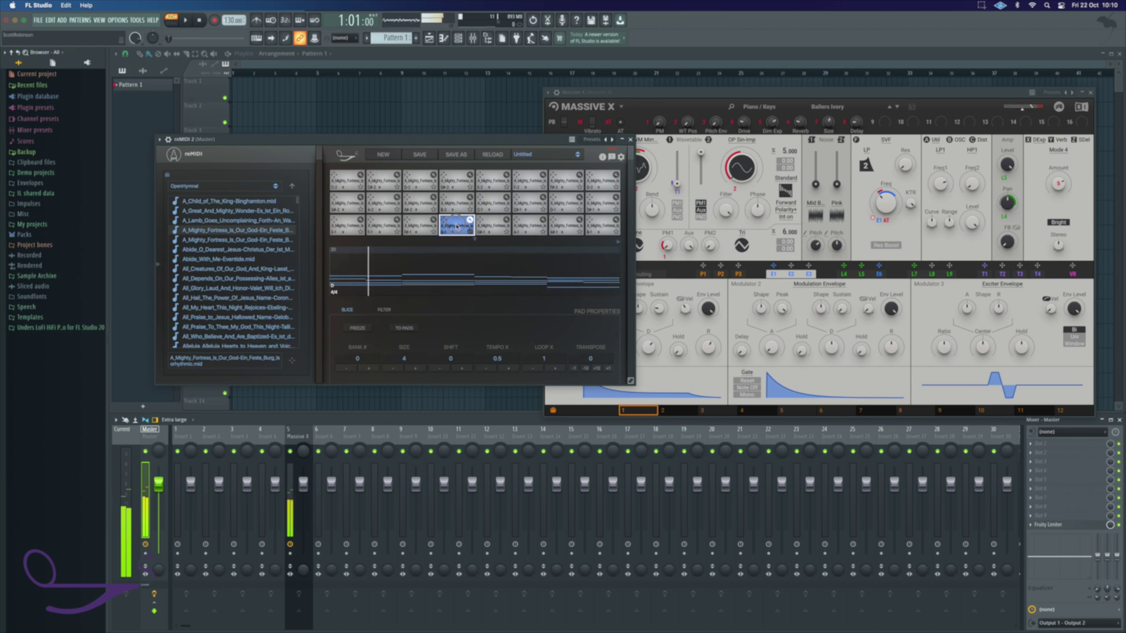
{"action": "left_click", "coordinate": [470, 221]}
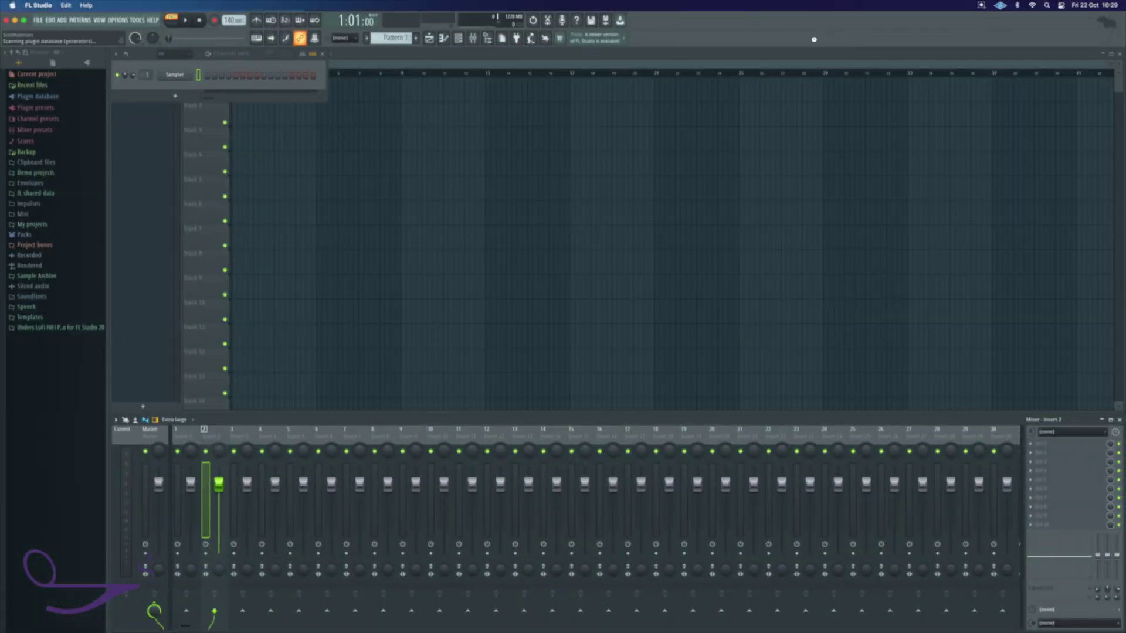
Step: Add a Patcher channel from the Plugin Picker and route it to mixer insert 2
{"action": "key", "text": "F8"}
{"action": "left_click_drag", "start_coordinate": [712, 210], "coordinate": [183, 88]}
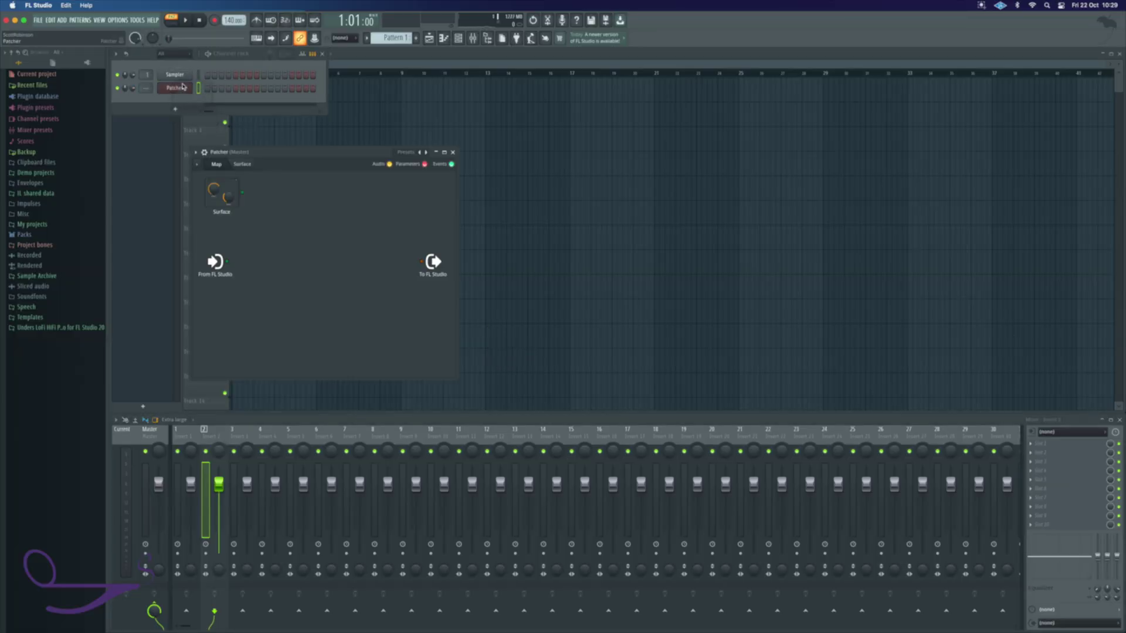
{"action": "key", "text": "ctrl+l"}
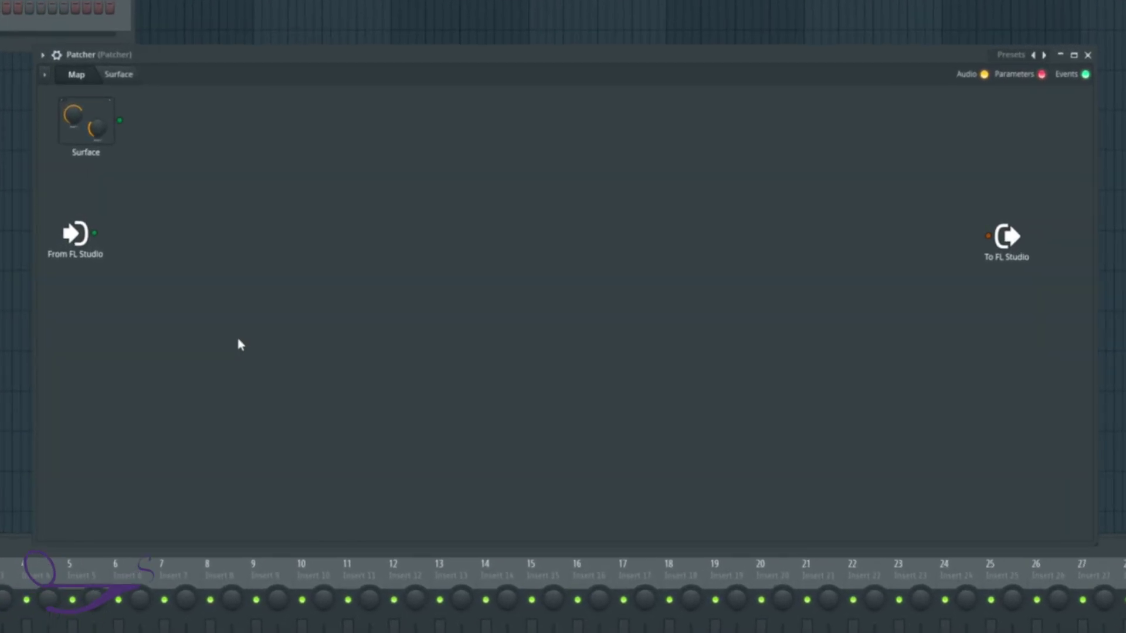
Step: Add reMIDI 2 and Massive X to the Patcher, feeding Massive X from reMIDI 2 instead of From FL Studio
{"action": "right_click", "coordinate": [348, 308]}
{"action": "mouse_move", "coordinate": [276, 362]}
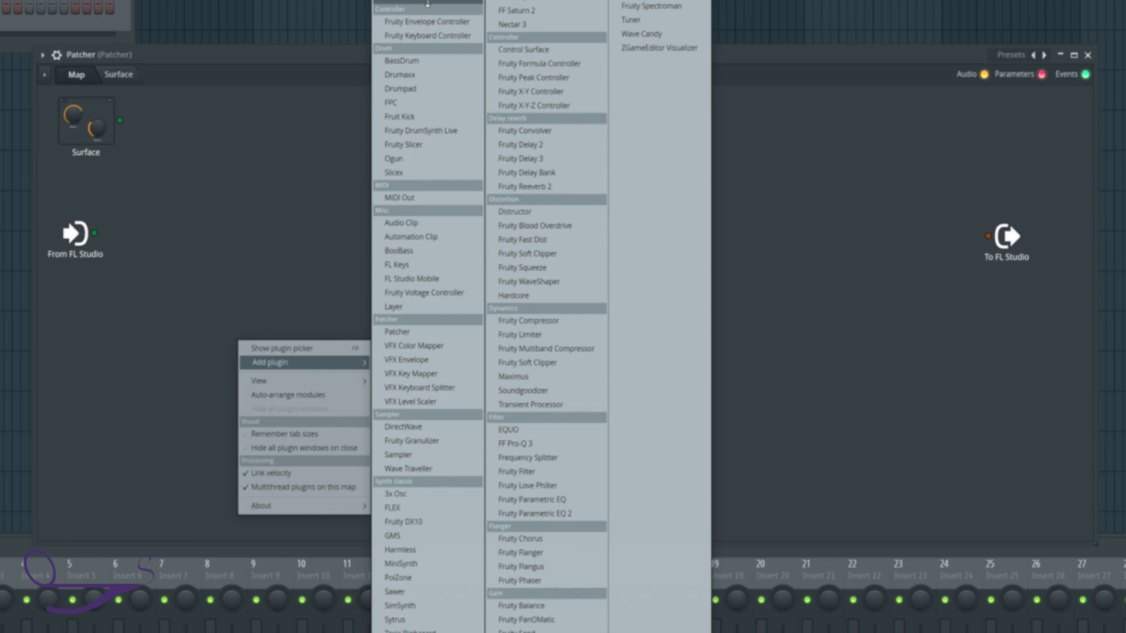
{"action": "left_click", "coordinate": [430, 6]}
{"action": "right_click", "coordinate": [611, 397]}
{"action": "mouse_move", "coordinate": [732, 421]}
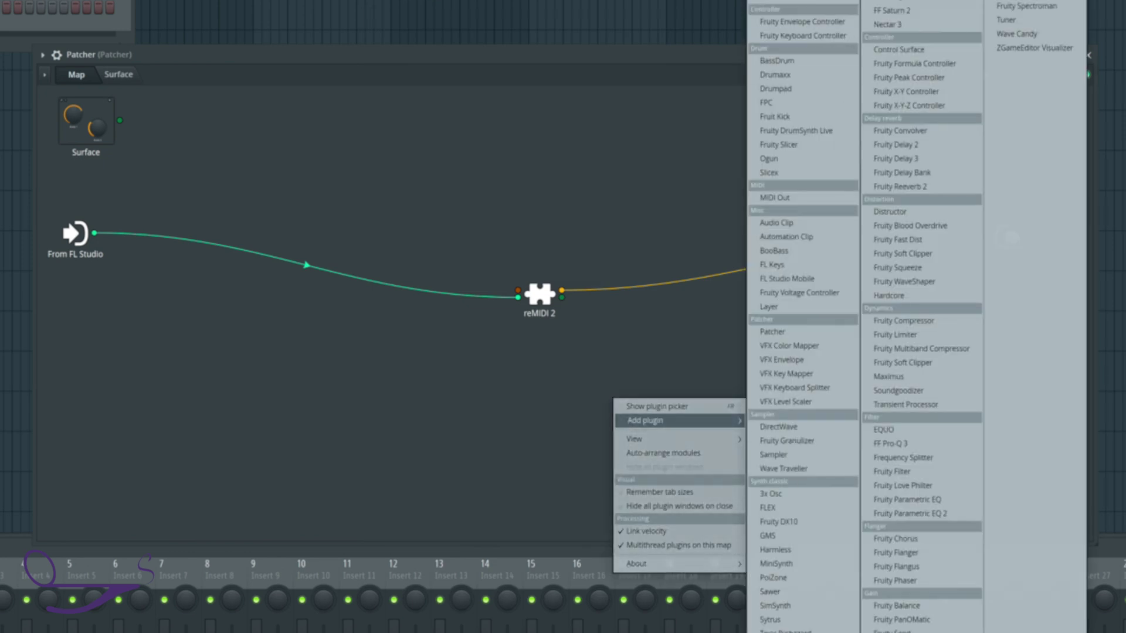
{"action": "left_click", "coordinate": [764, 334]}
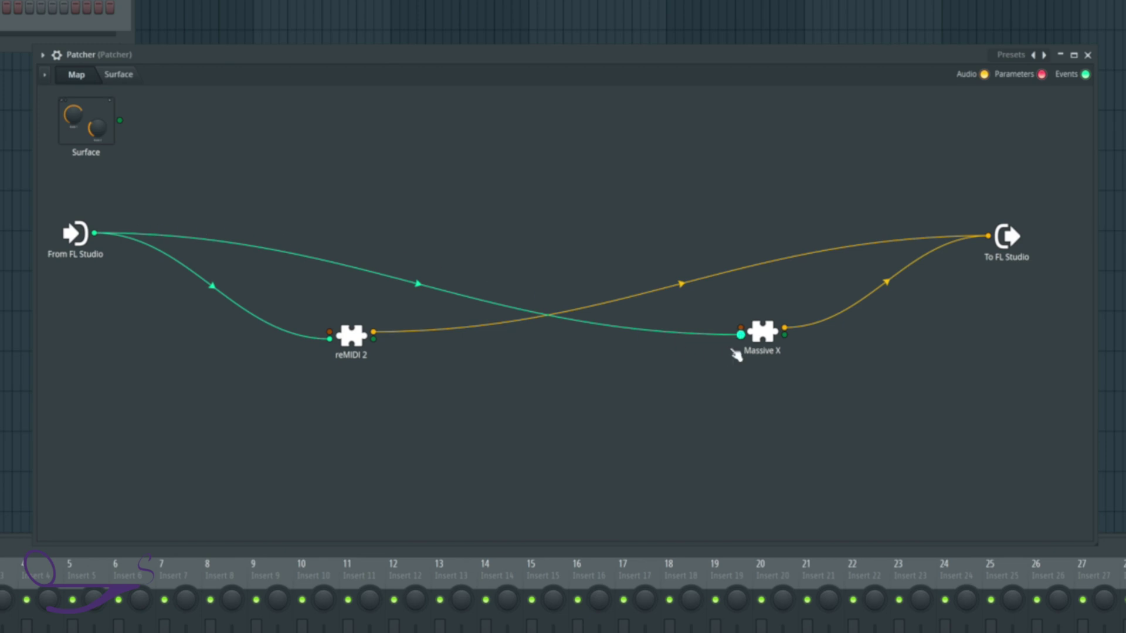
{"action": "left_click_drag", "start_coordinate": [741, 335], "coordinate": [68, 294]}
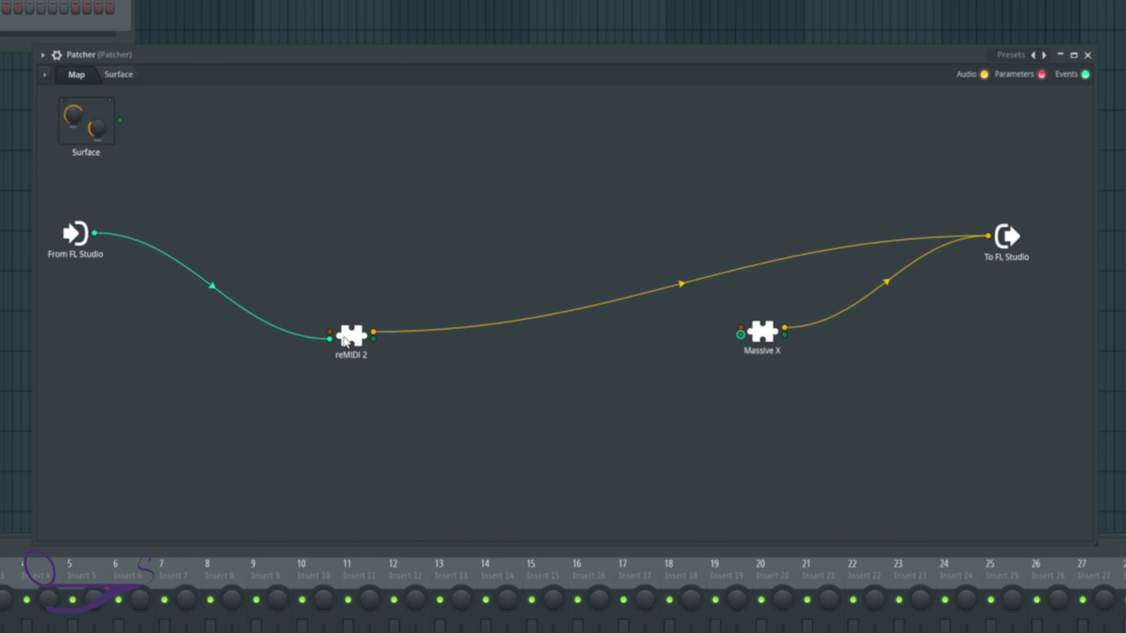
{"action": "left_click_drag", "start_coordinate": [373, 339], "coordinate": [740, 335]}
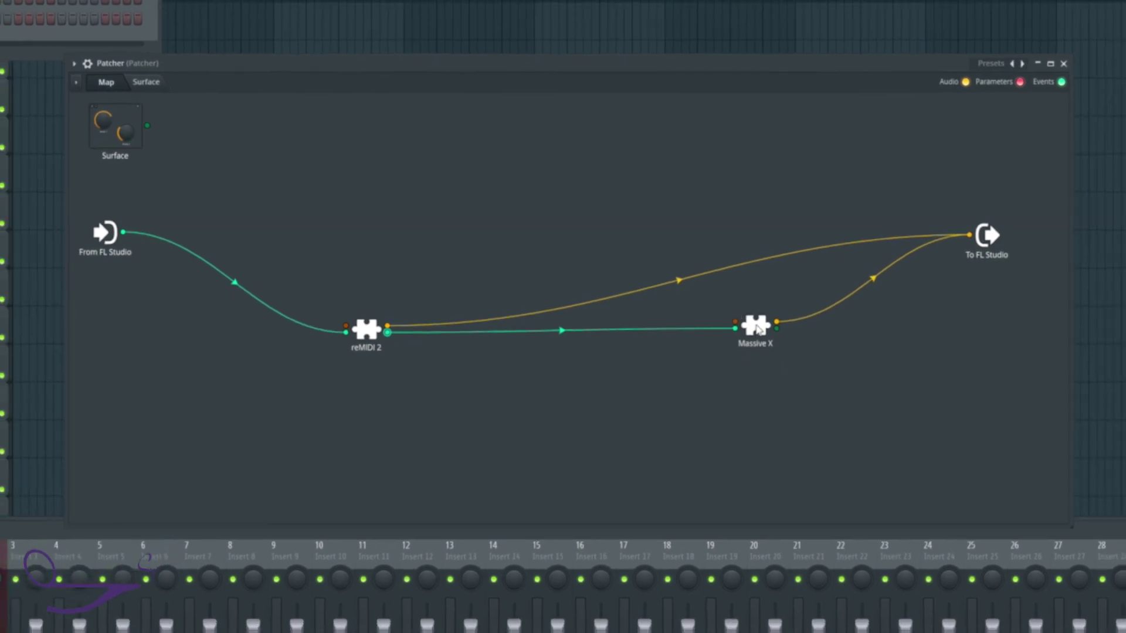
Step: Load A Mighty Fortress into reMIDI 2's pad 1, slice it to all pads, preview pad 2, then close reMIDI 2
{"action": "double_click", "coordinate": [756, 327]}
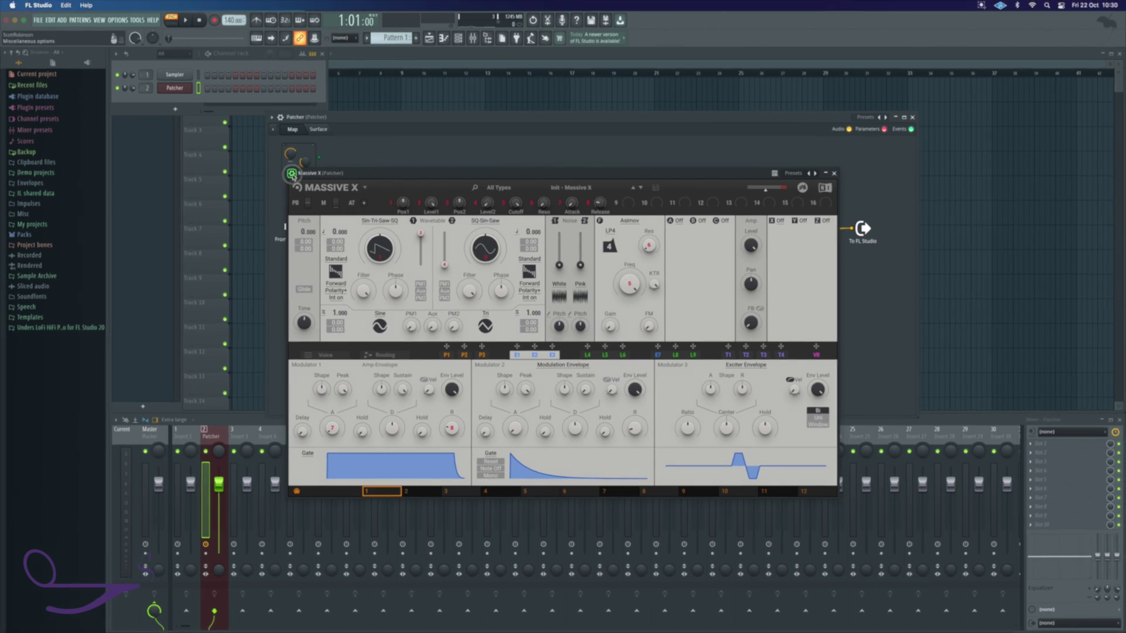
{"action": "left_click", "coordinate": [292, 174]}
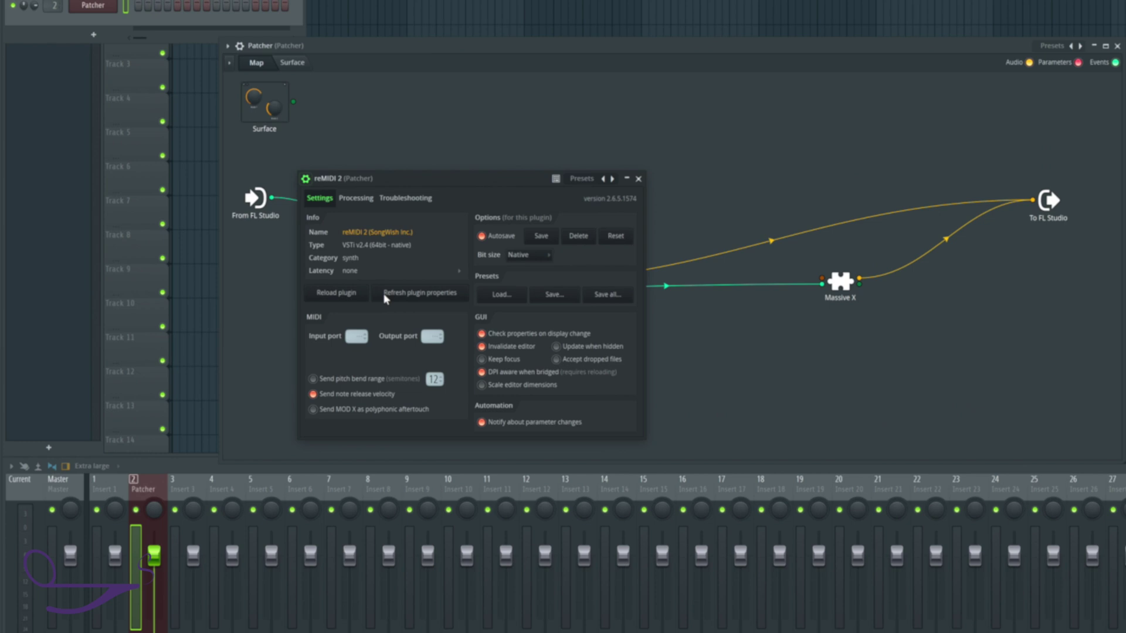
{"action": "scroll", "coordinate": [432, 337], "scroll_direction": "up", "scroll_amount": 5}
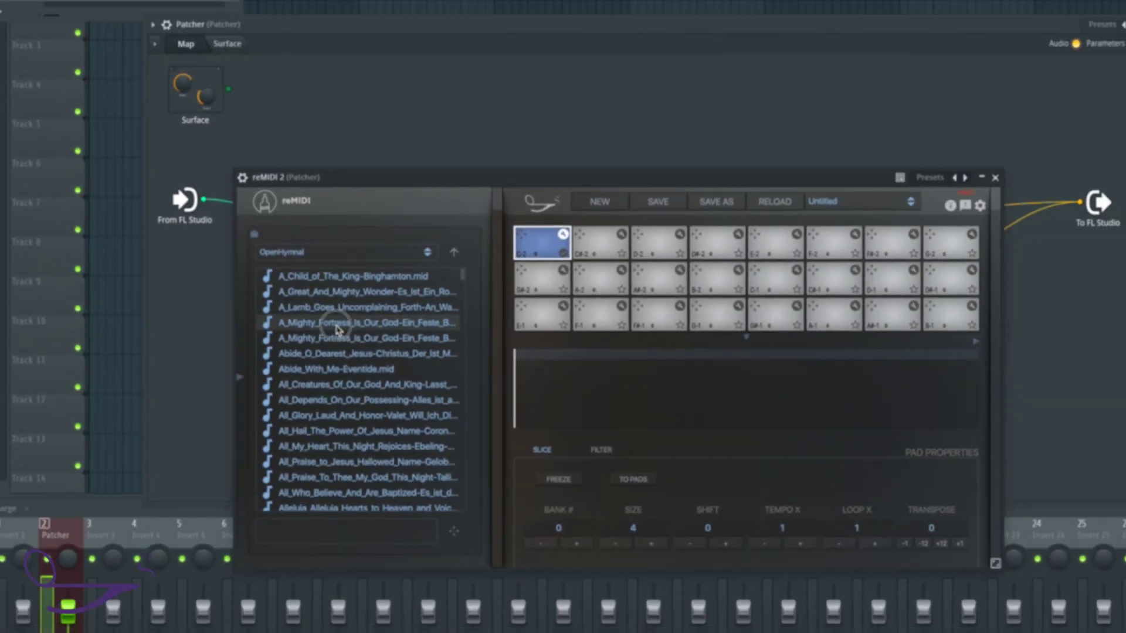
{"action": "left_click", "coordinate": [338, 339]}
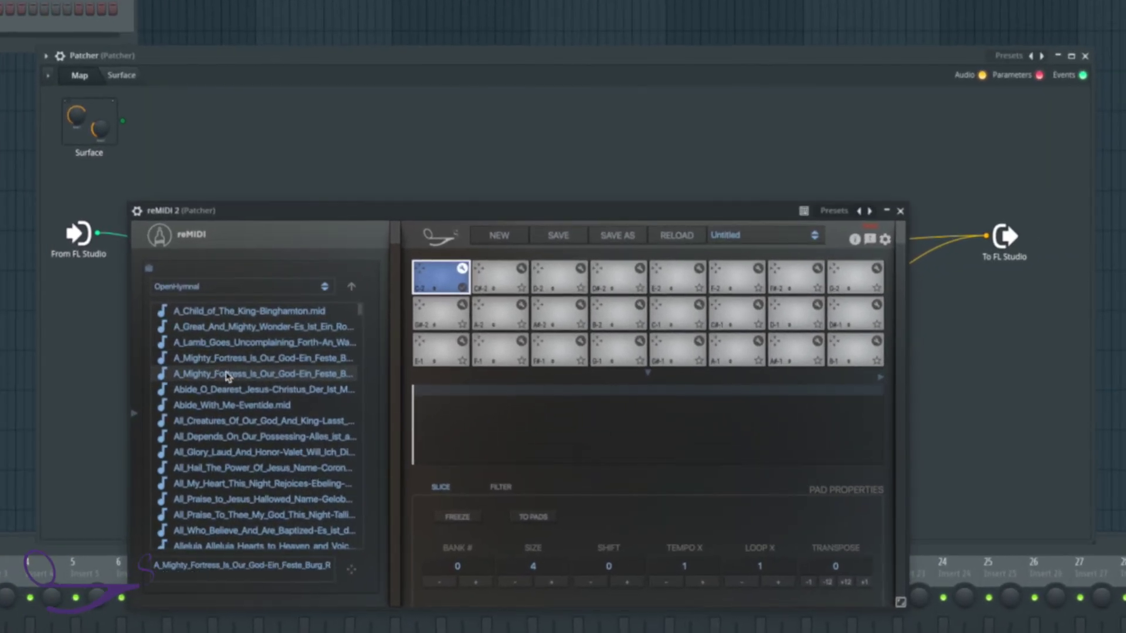
{"action": "left_click", "coordinate": [541, 521]}
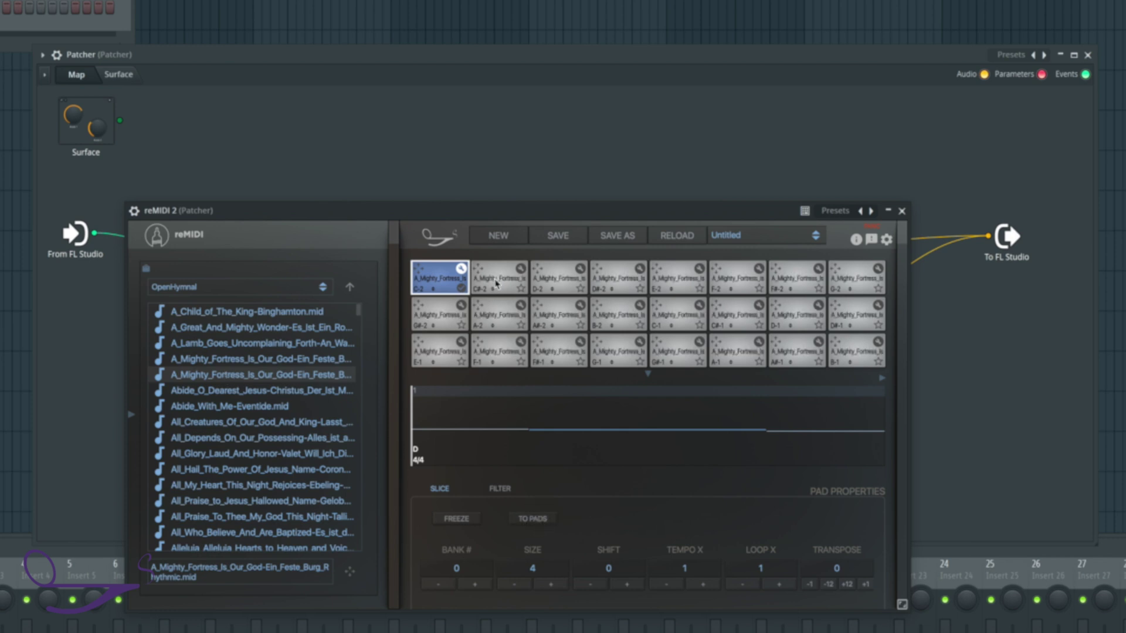
{"action": "left_click", "coordinate": [501, 325]}
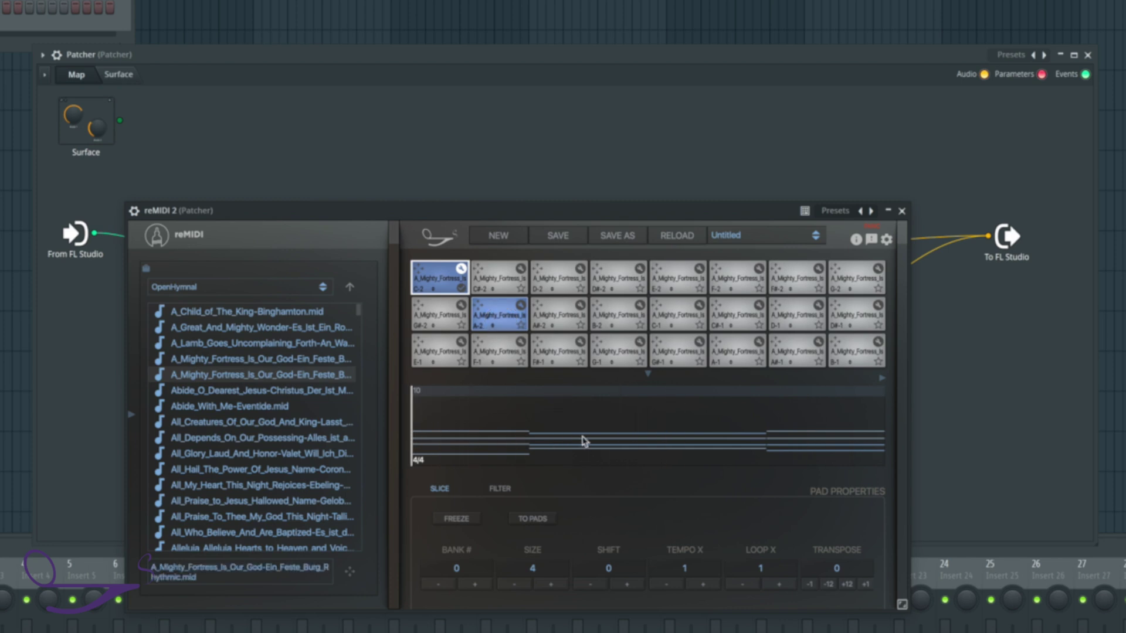
{"action": "left_click", "coordinate": [902, 211]}
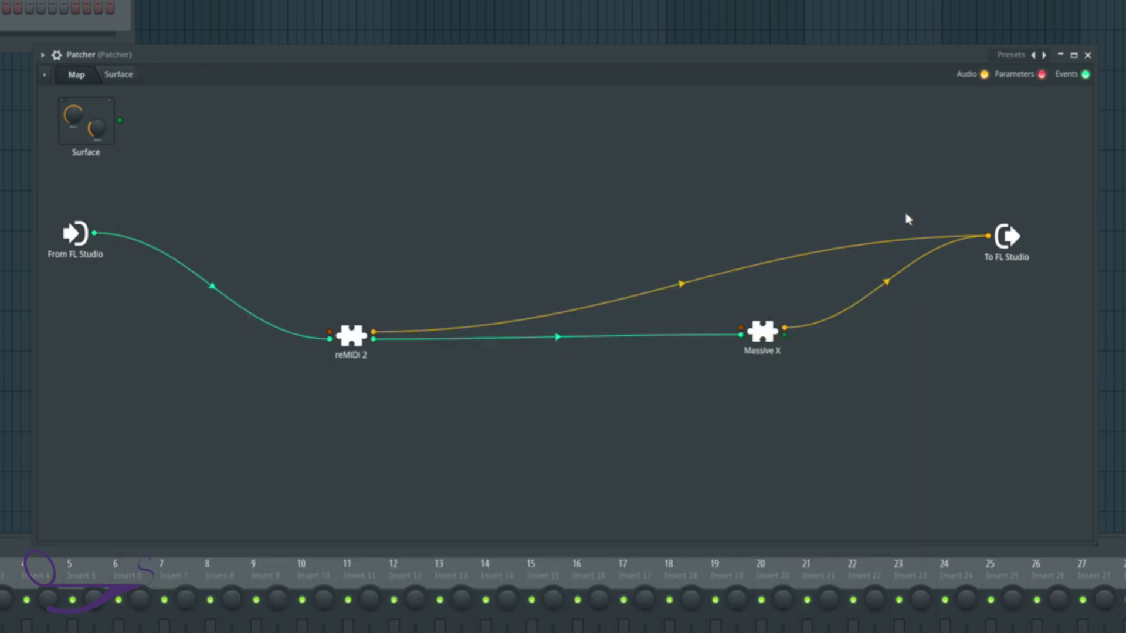
Step: Open the Patcher's plugin options and dismiss them without choosing anything
{"action": "left_click", "coordinate": [42, 55]}
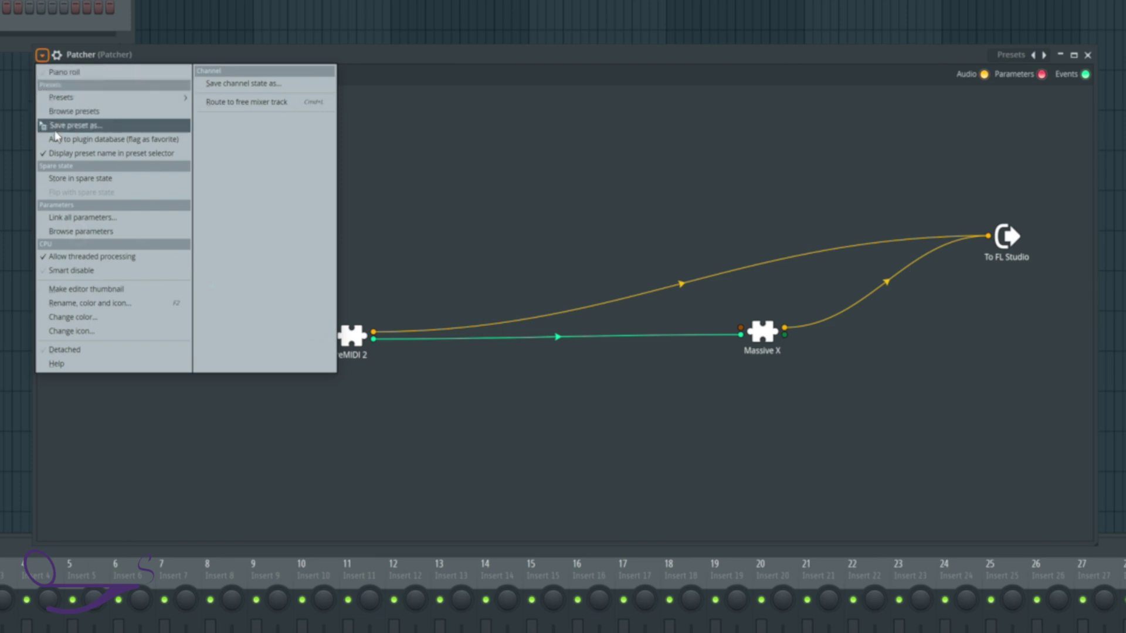
{"action": "left_click", "coordinate": [395, 50]}
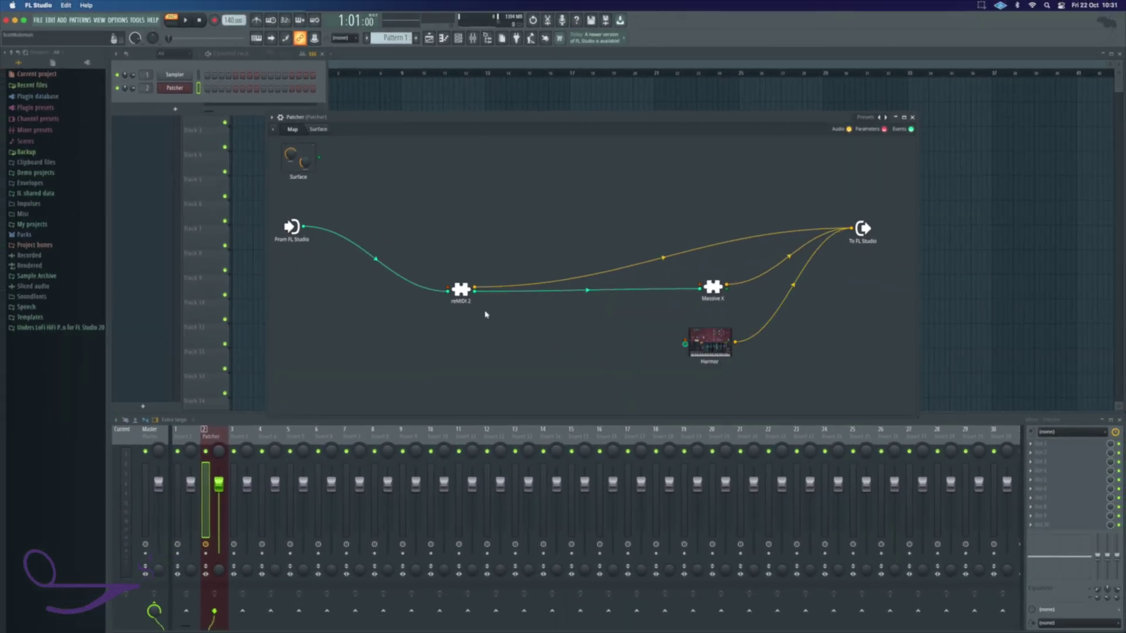
Step: Connect reMIDI 2's output to Harmor's input in the Patcher map
{"action": "left_click_drag", "start_coordinate": [474, 292], "coordinate": [686, 345]}
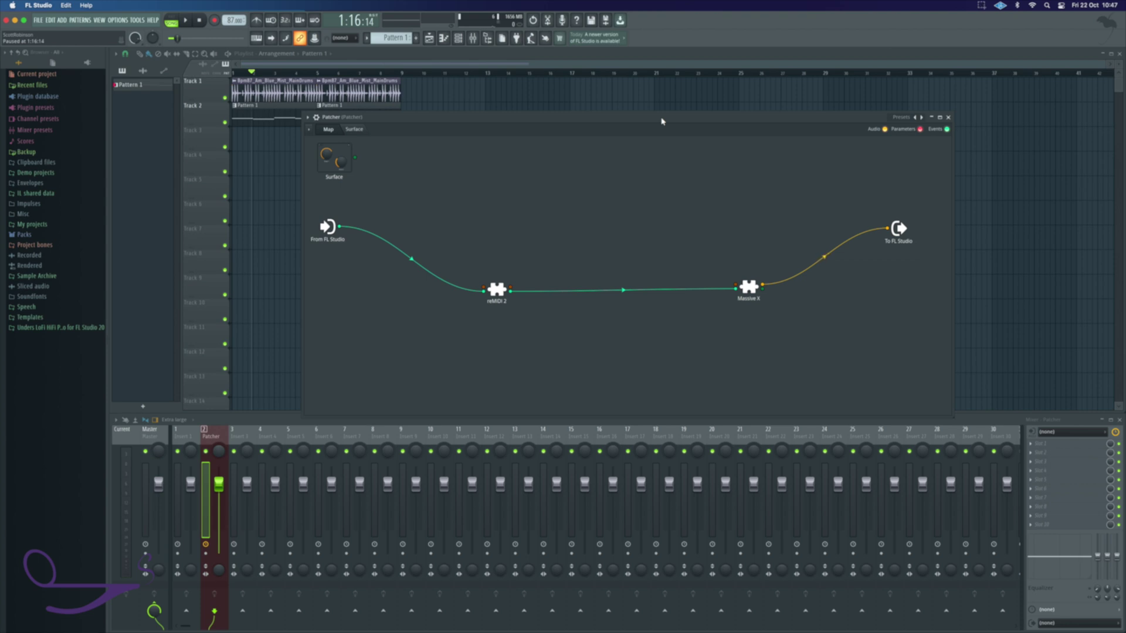
{"action": "key", "text": "space"}
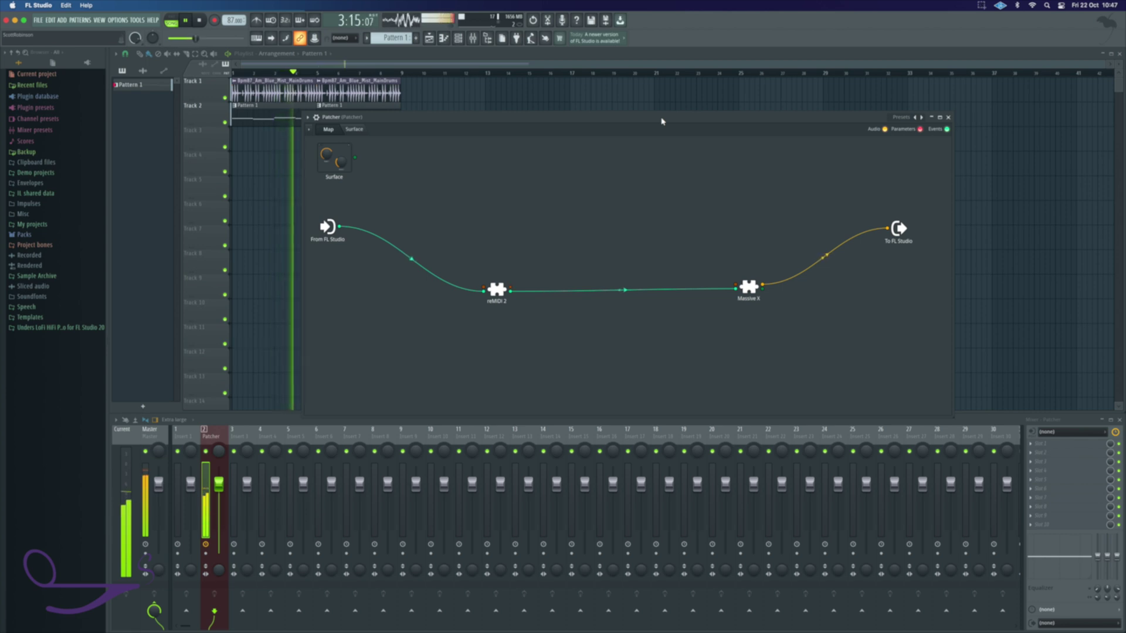
{"action": "key", "text": "space"}
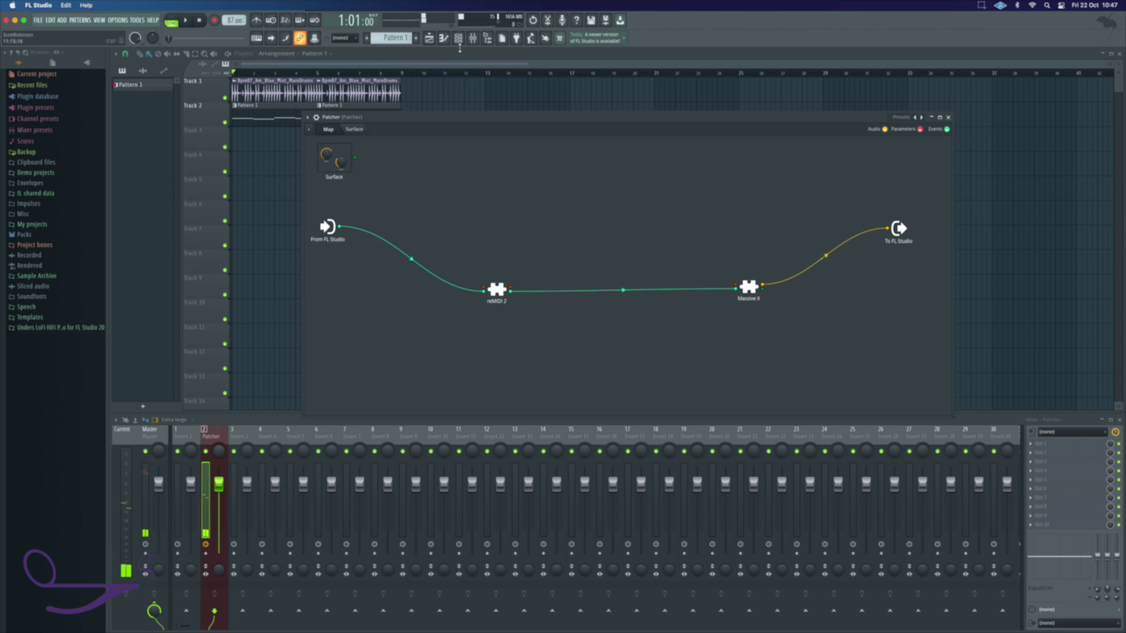
{"action": "left_click", "coordinate": [444, 38]}
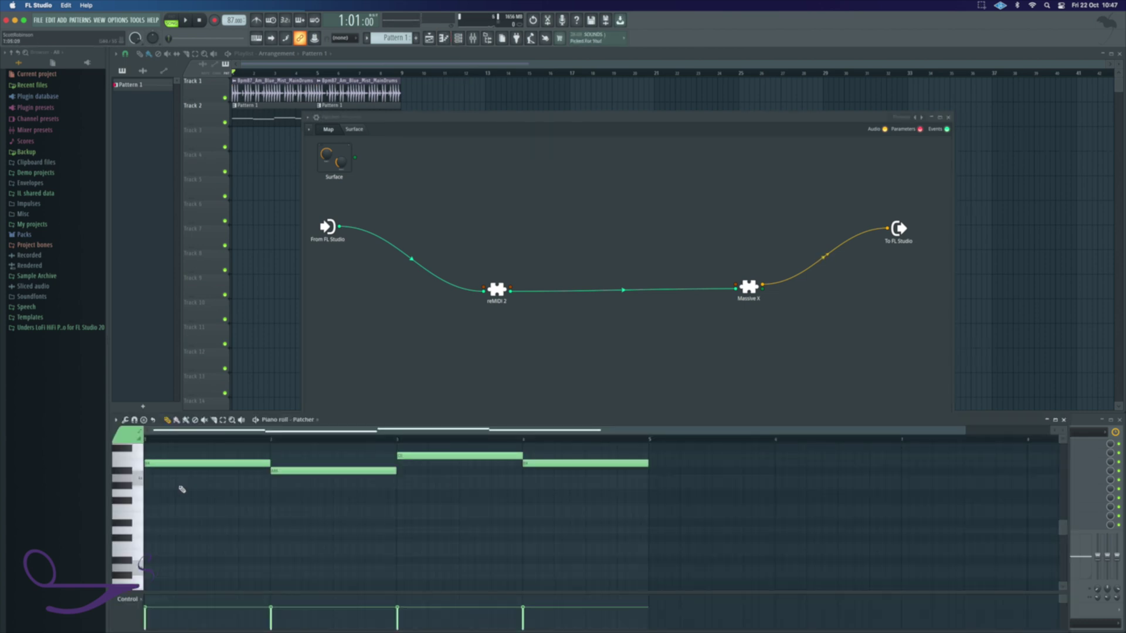
{"action": "left_click", "coordinate": [493, 291]}
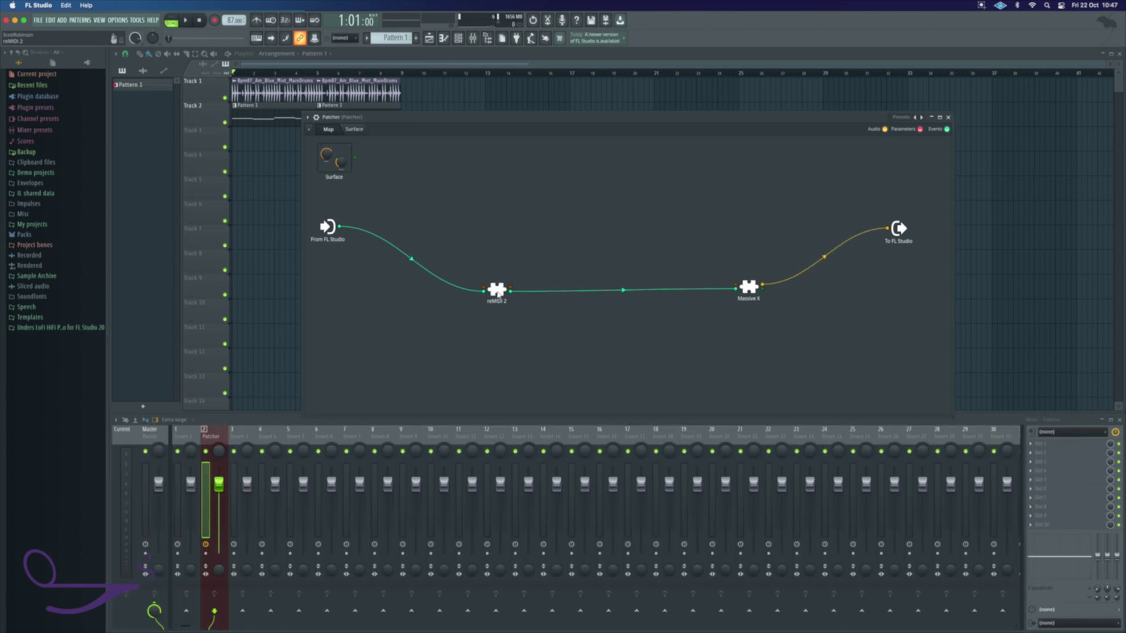
Step: Open reMIDI 2, close the Patcher, enlarge the plugin window, and list its MIDI library locations
{"action": "double_click", "coordinate": [497, 290]}
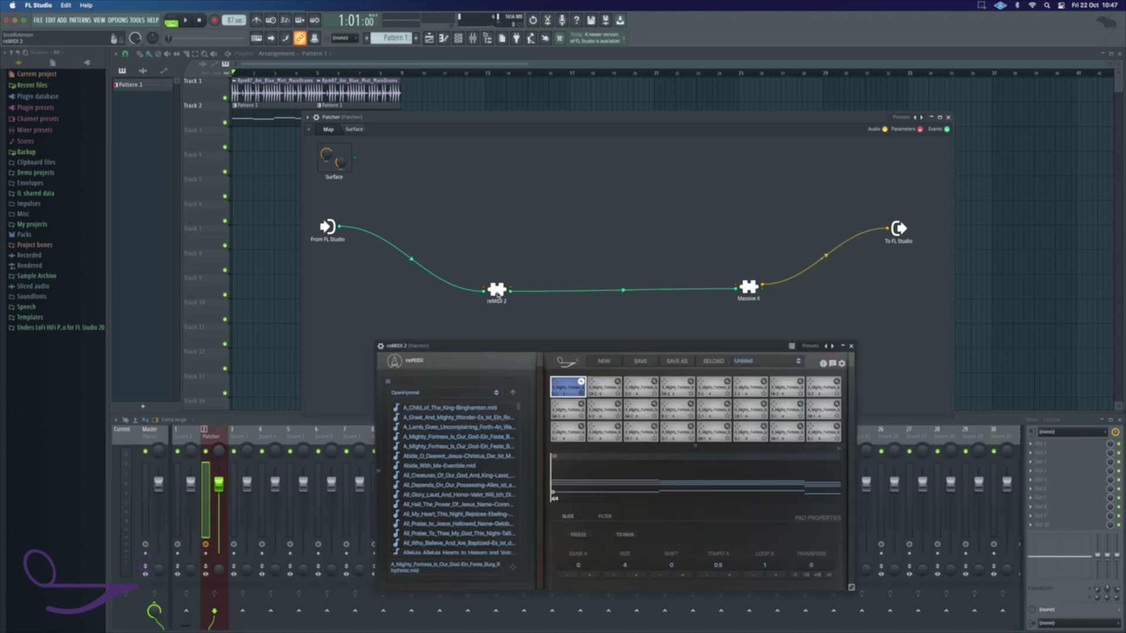
{"action": "left_click", "coordinate": [948, 118]}
{"action": "left_click_drag", "start_coordinate": [877, 400], "coordinate": [933, 441]}
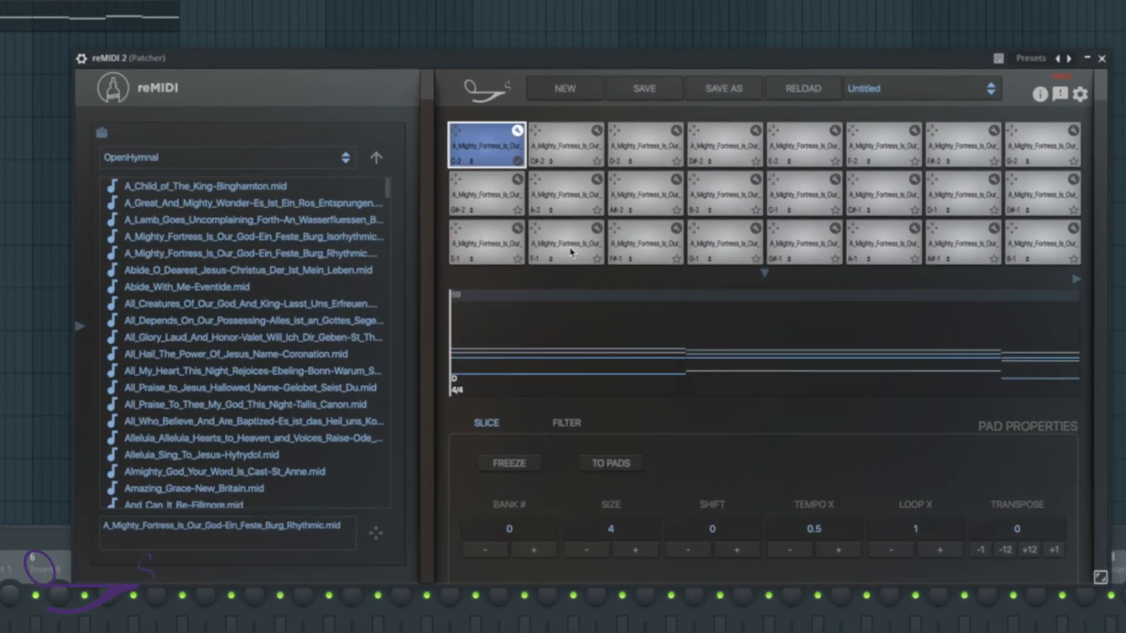
{"action": "left_click", "coordinate": [347, 160]}
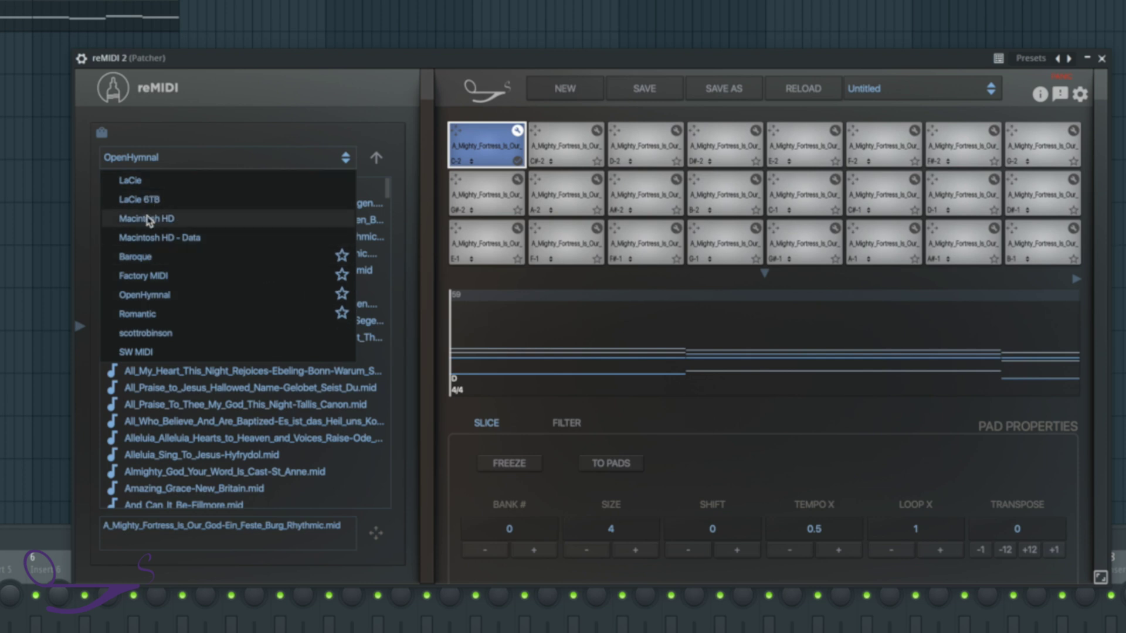
Step: Switch the library to Romantic, start playback, and load BurgmullerJFF - 25EF-01.mid into pad 1
{"action": "left_click", "coordinate": [156, 316]}
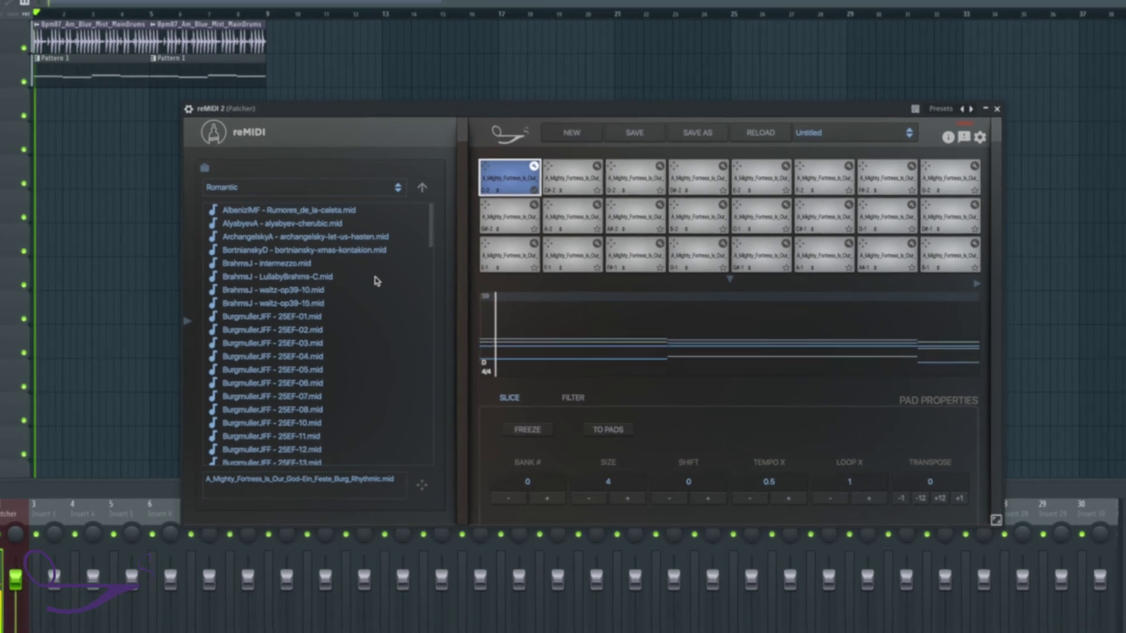
{"action": "key", "text": "space"}
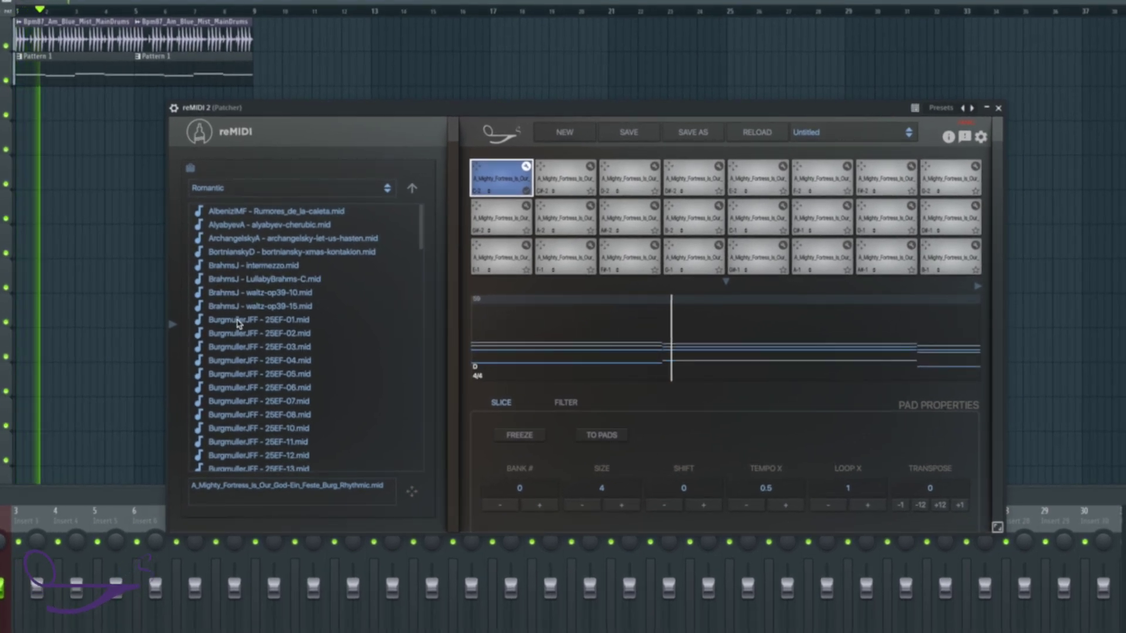
{"action": "left_click", "coordinate": [239, 321]}
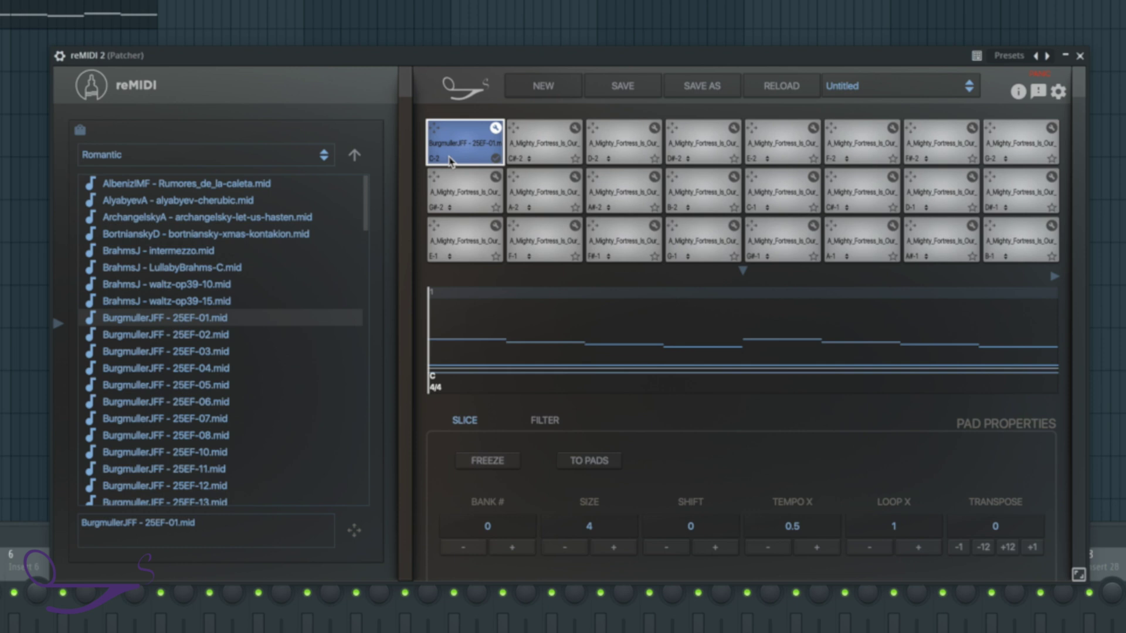
Step: Slice BurgmullerJFF - 25EF-01.mid across all 24 reMIDI 2 pads and play the project to audition it
{"action": "left_click", "coordinate": [595, 465]}
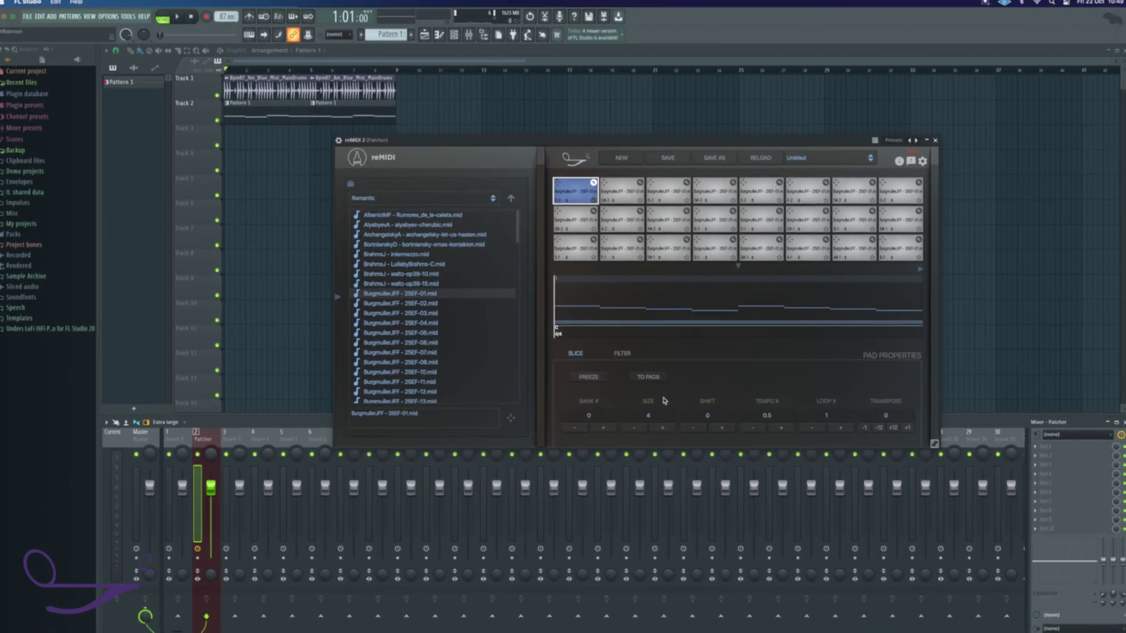
{"action": "key", "text": "space"}
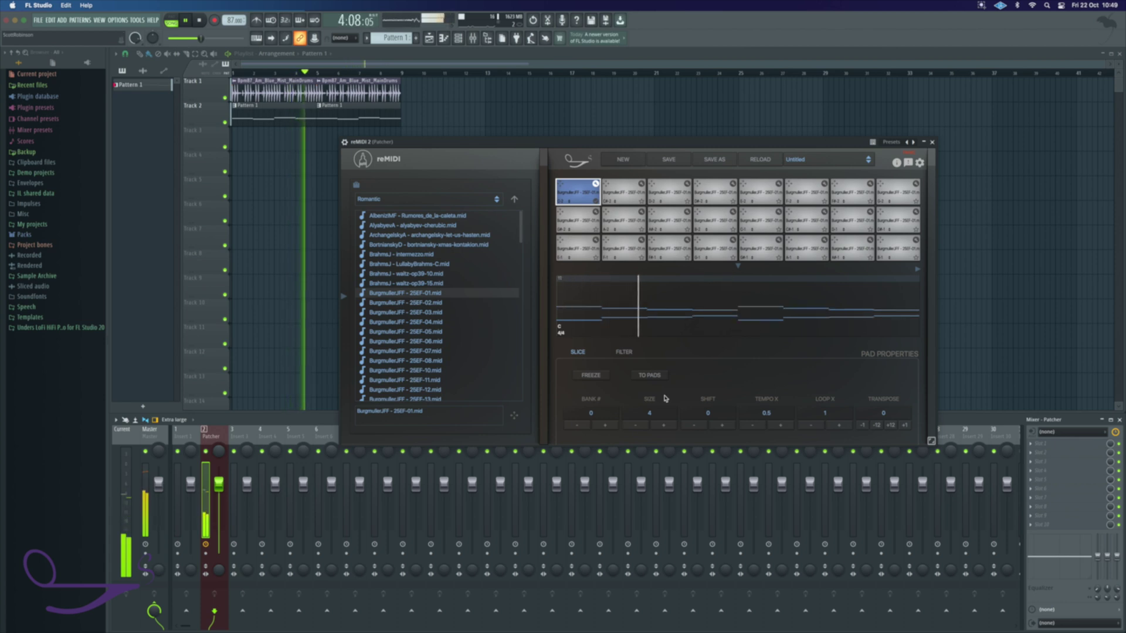
{"action": "key", "text": "space"}
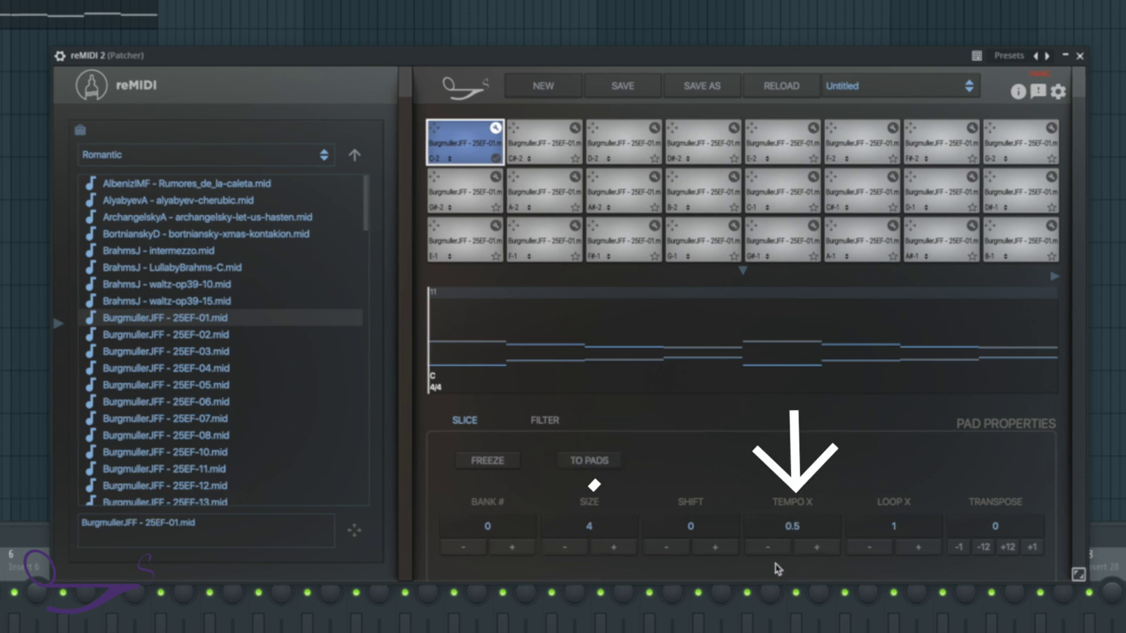
Step: Try Tempo X at 1 on pad 1, stop playback, and transpose pad 1 to -12
{"action": "left_click", "coordinate": [817, 549]}
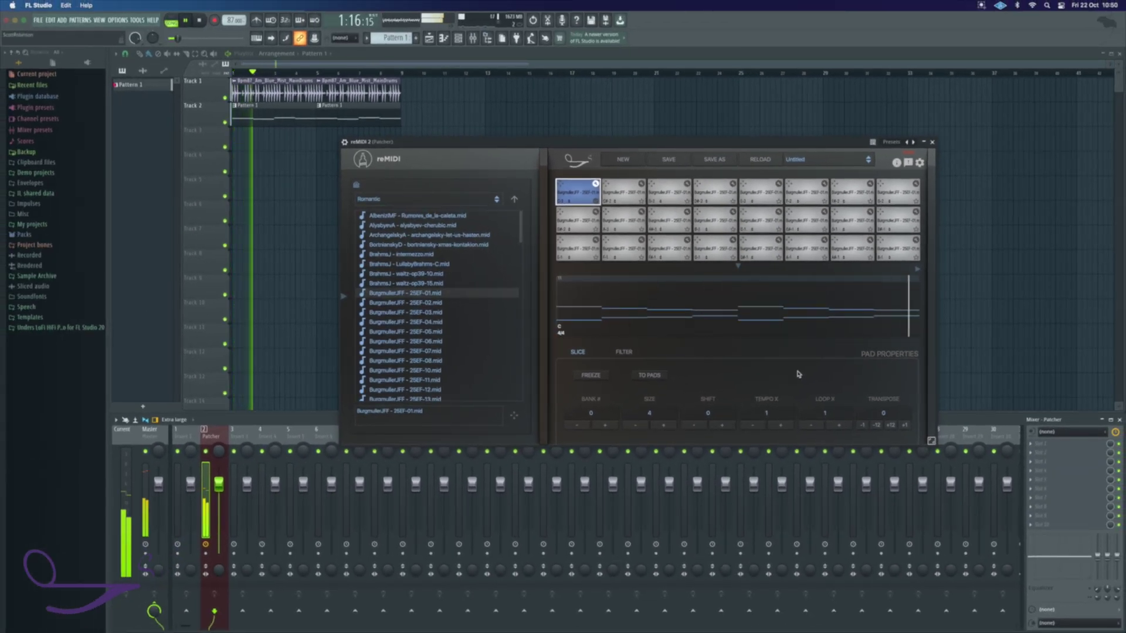
{"action": "key", "text": "space"}
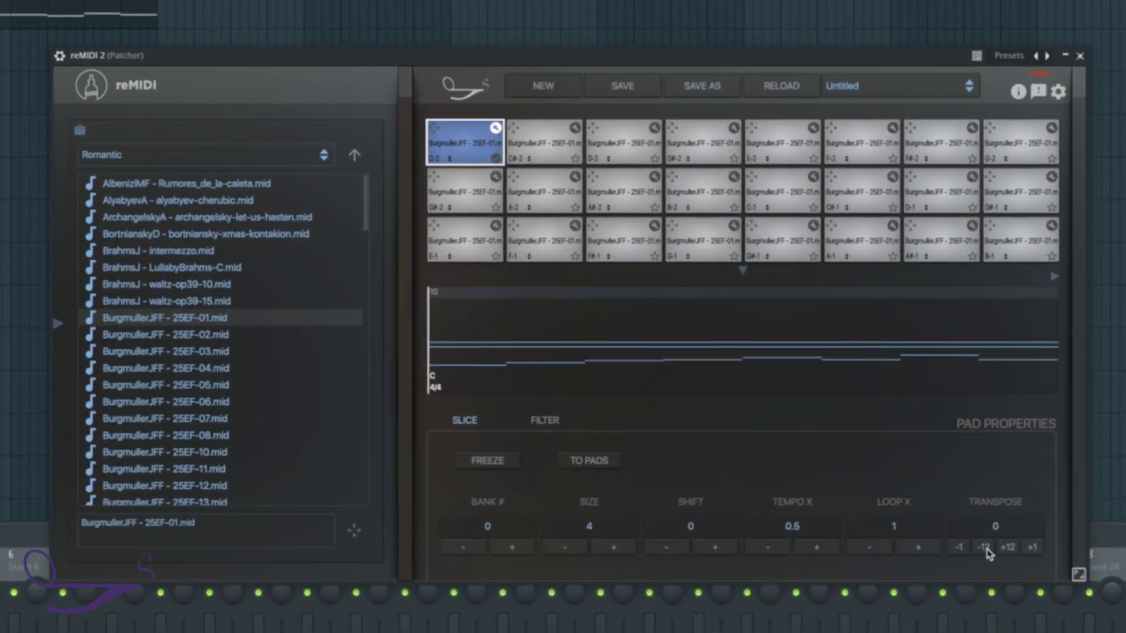
{"action": "left_click", "coordinate": [986, 548]}
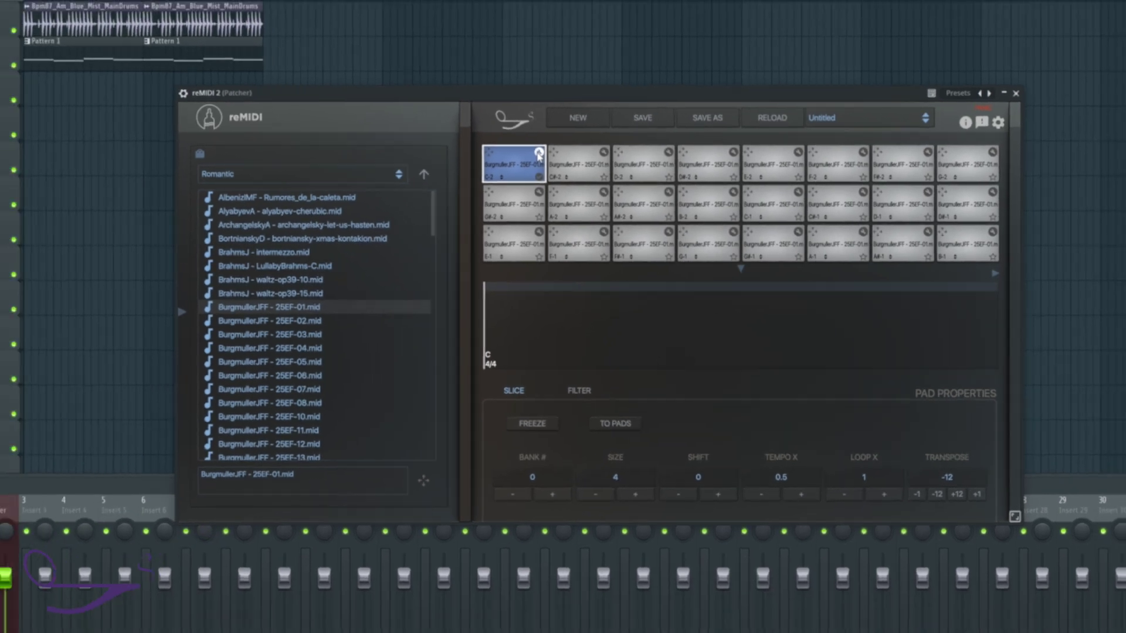
Step: Return to reMIDI's global properties and play the project with the -12 transposed slice
{"action": "left_click", "coordinate": [538, 154]}
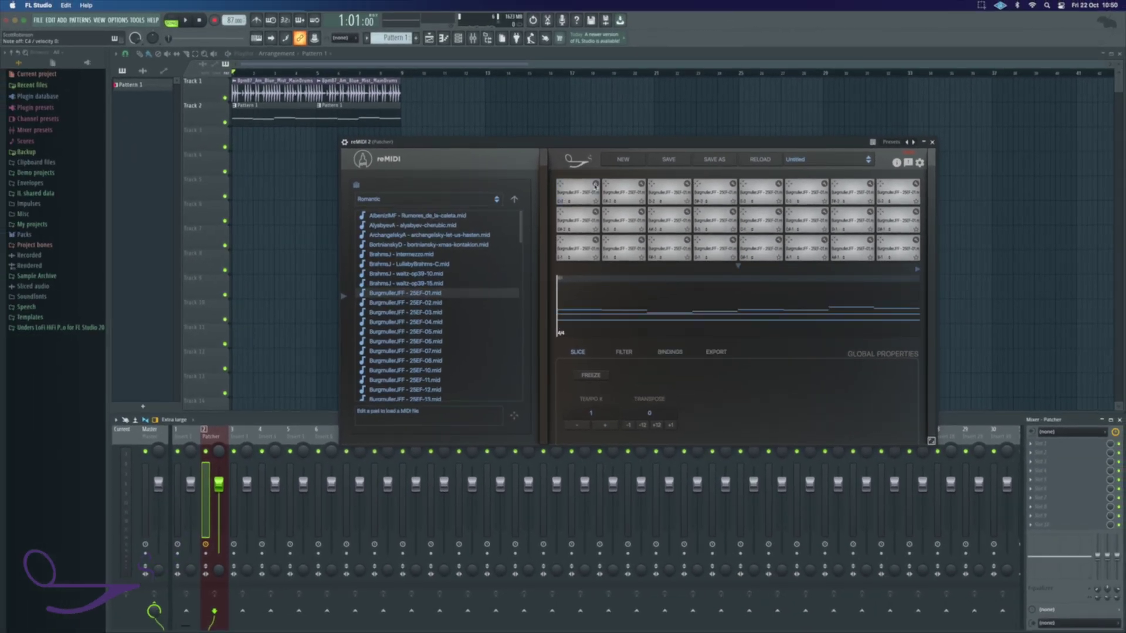
{"action": "key", "text": "space"}
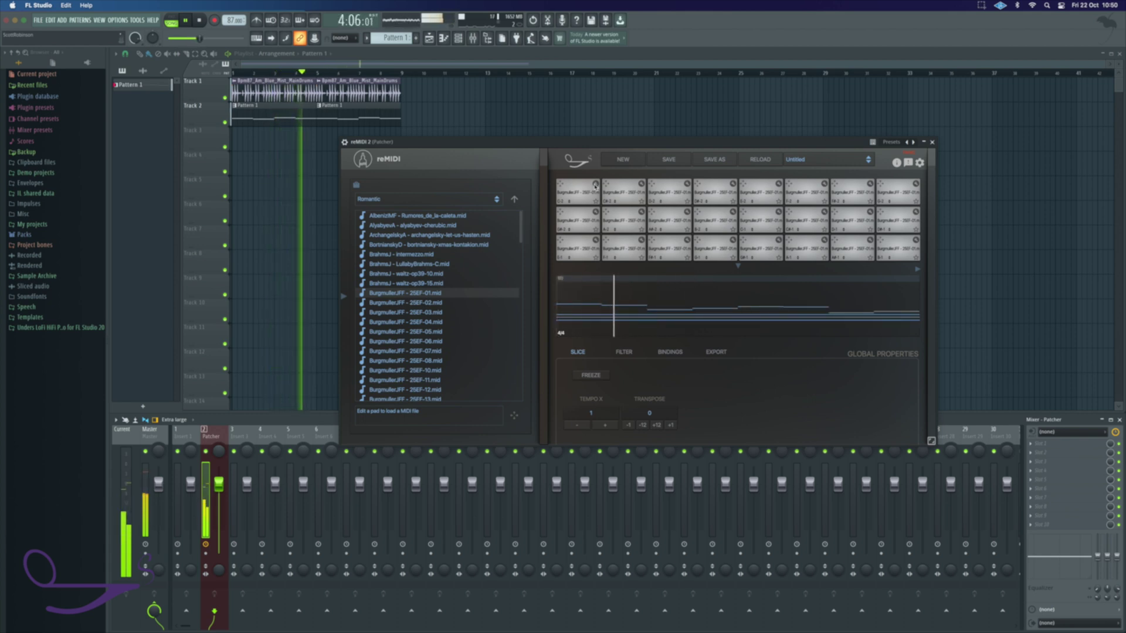
{"action": "key", "text": "space"}
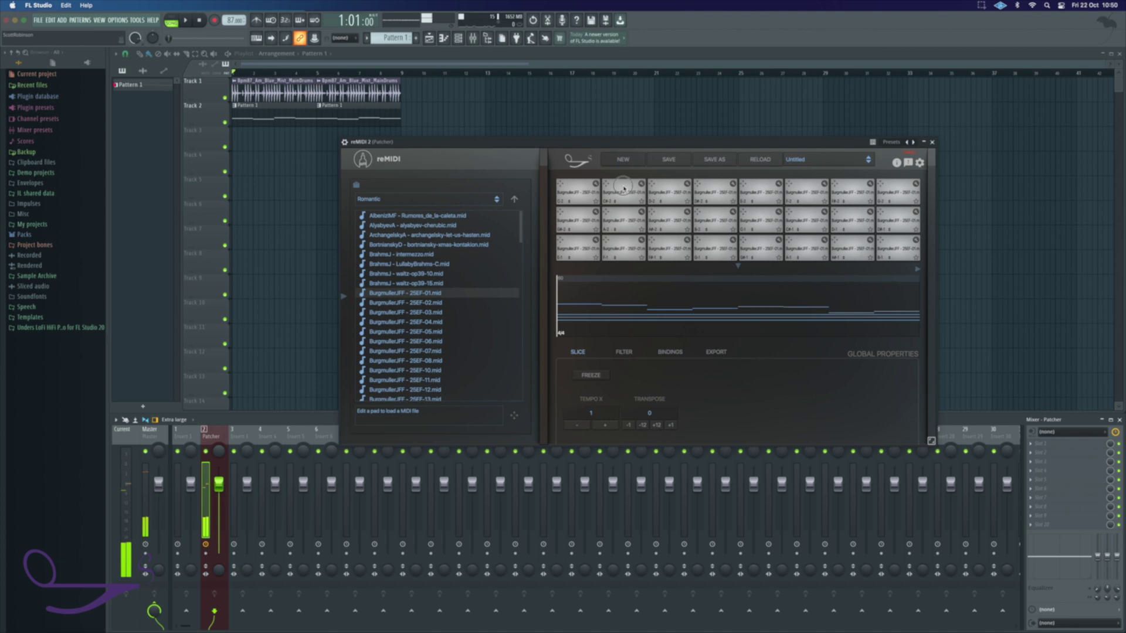
Step: Preview pad C#-2's BurgmullerJFF - 25EF-01 slice and open its Pad Properties
{"action": "left_click", "coordinate": [623, 188]}
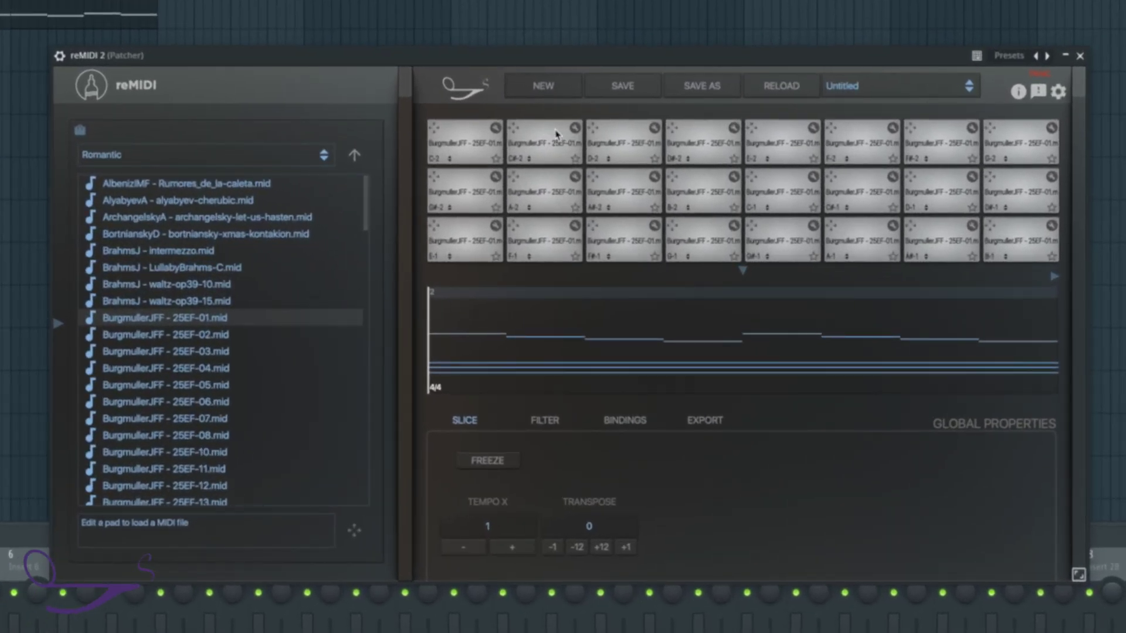
{"action": "left_click", "coordinate": [556, 134]}
{"action": "left_click", "coordinate": [575, 129]}
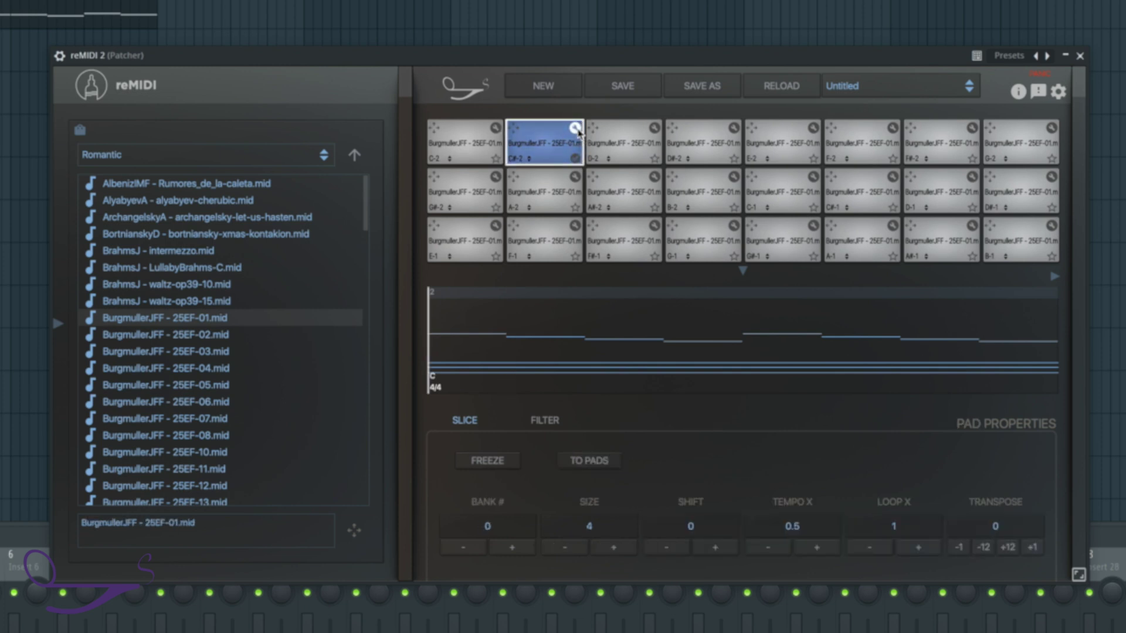
Step: Close pad C#-2's Pad Properties and drag pad A#-2's MIDI slice toward pad A-2
{"action": "left_click", "coordinate": [576, 128]}
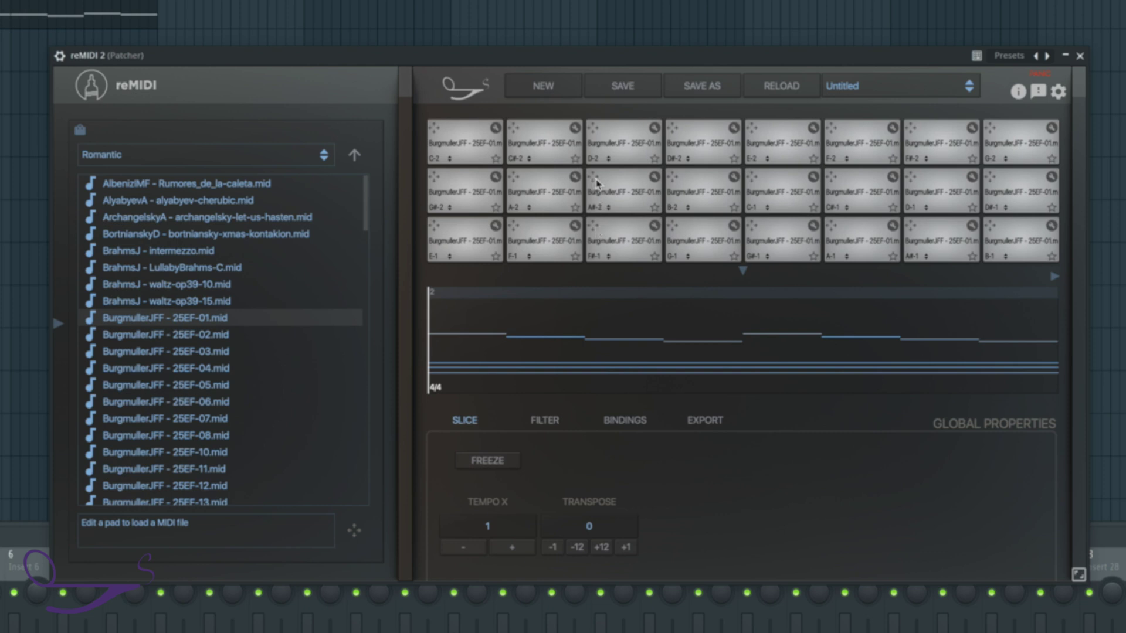
{"action": "left_click_drag", "start_coordinate": [597, 184], "coordinate": [620, 192]}
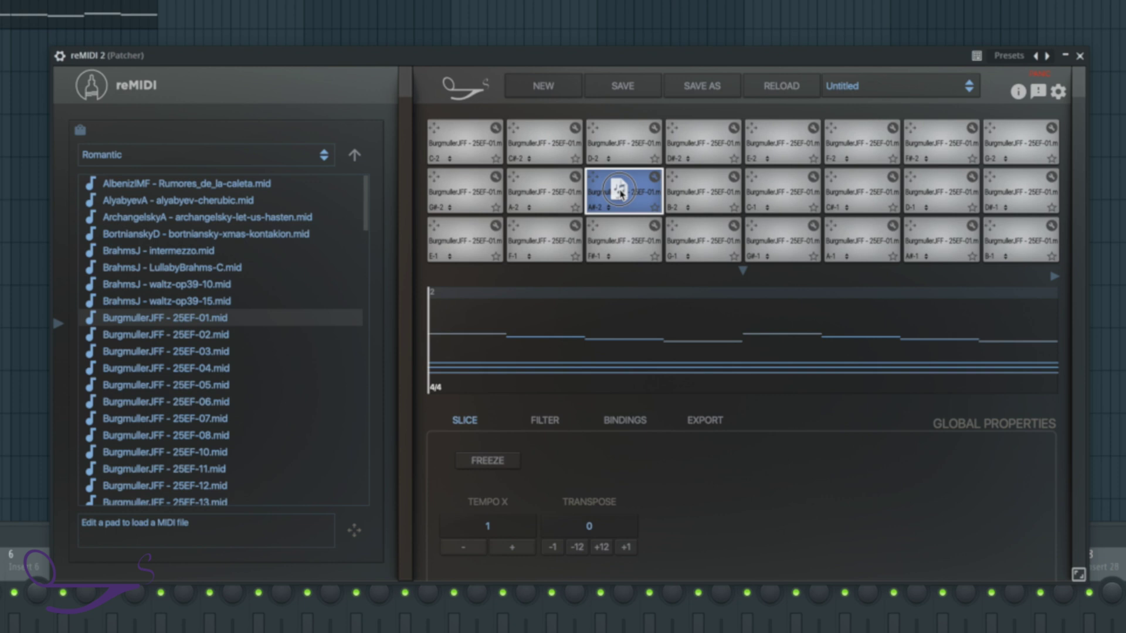
{"action": "left_click_drag", "start_coordinate": [621, 191], "coordinate": [573, 171]}
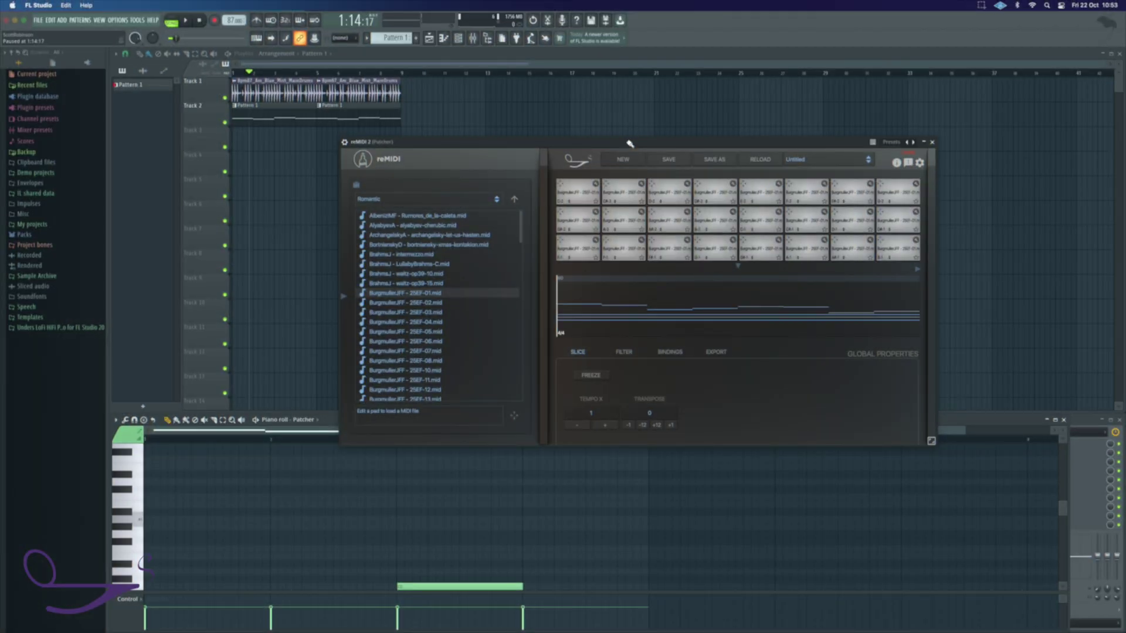
Step: Clear all reMIDI pads with NEW and load BurgmullerJFF - 25EF-02.mid into pad C-2
{"action": "left_click", "coordinate": [610, 214]}
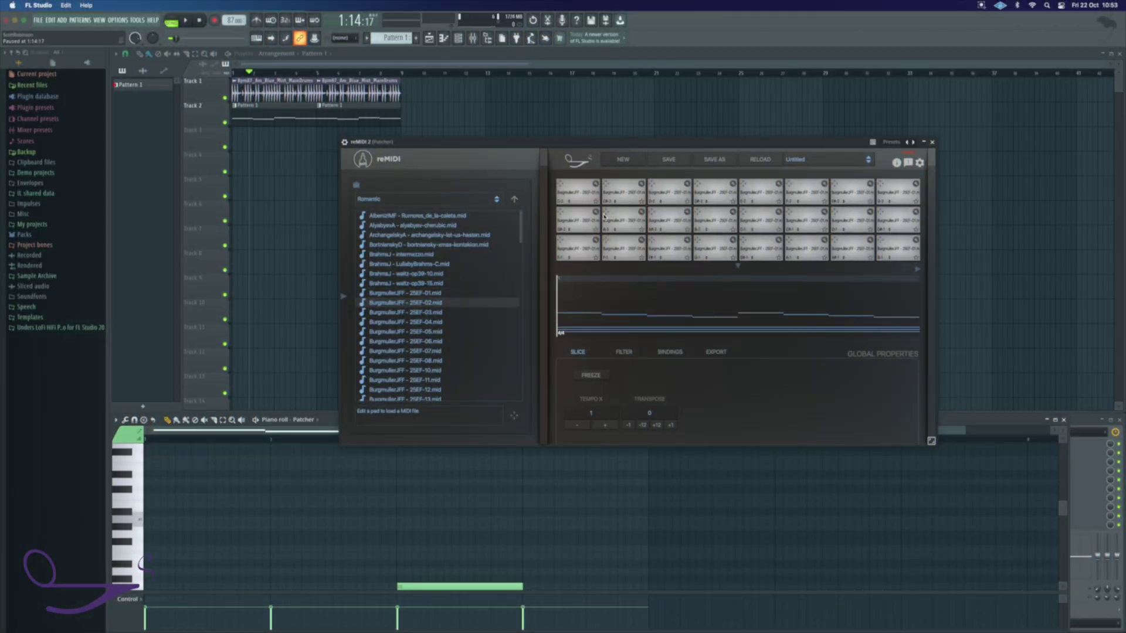
{"action": "left_click", "coordinate": [619, 160]}
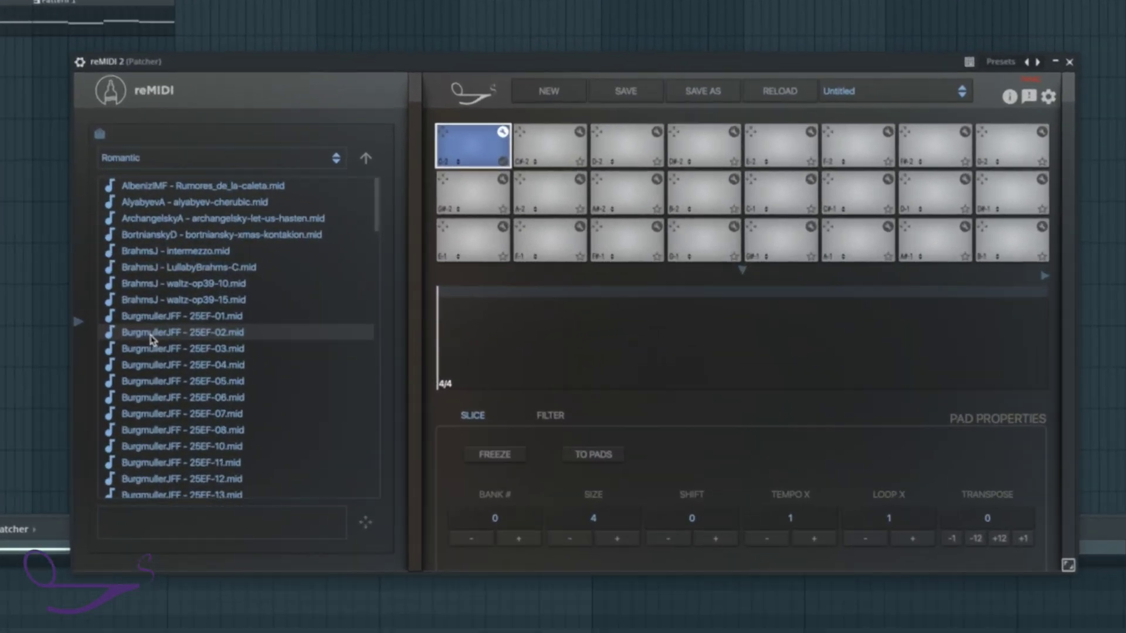
{"action": "left_click", "coordinate": [150, 334]}
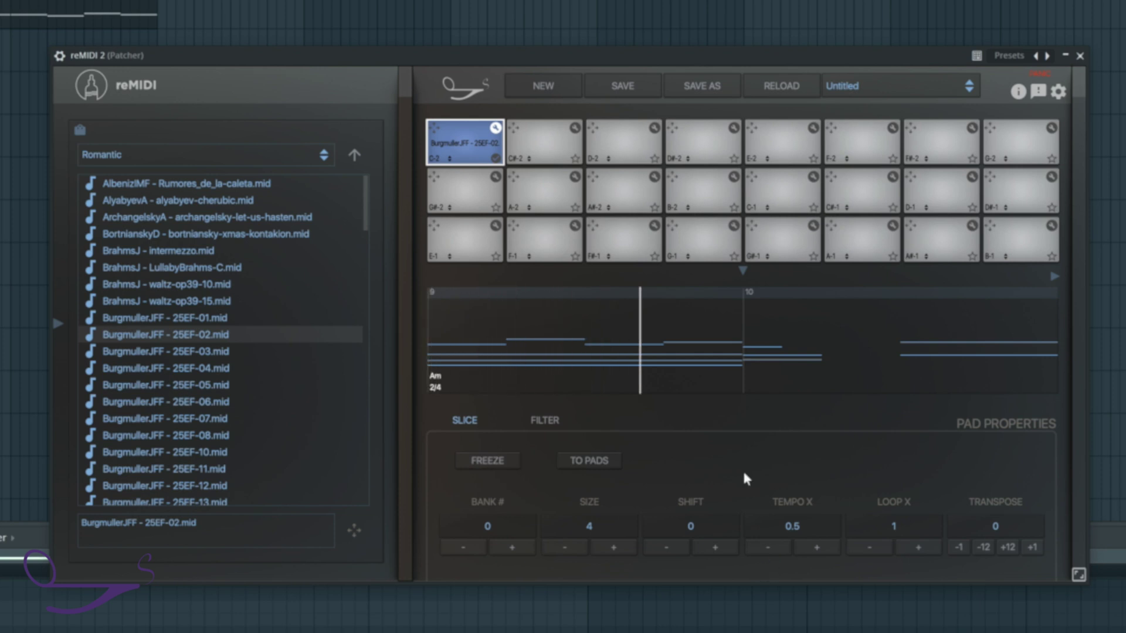
Step: Load 25EF-02.mid into pad C#-2, then preview its slice and stop the preview
{"action": "left_click", "coordinate": [496, 162]}
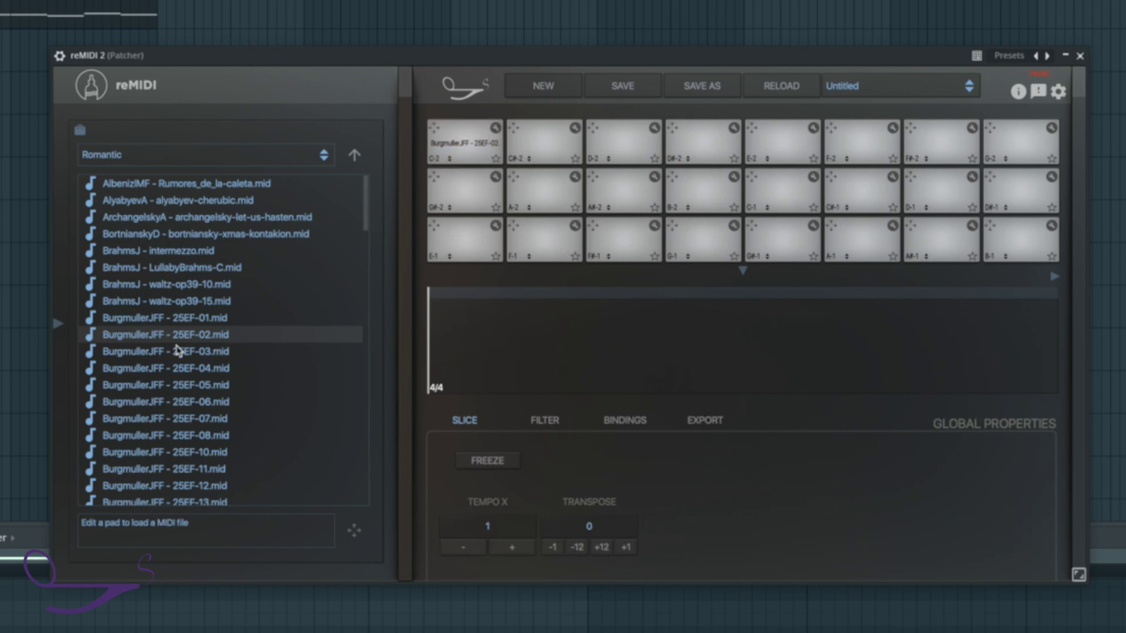
{"action": "double_click", "coordinate": [144, 335]}
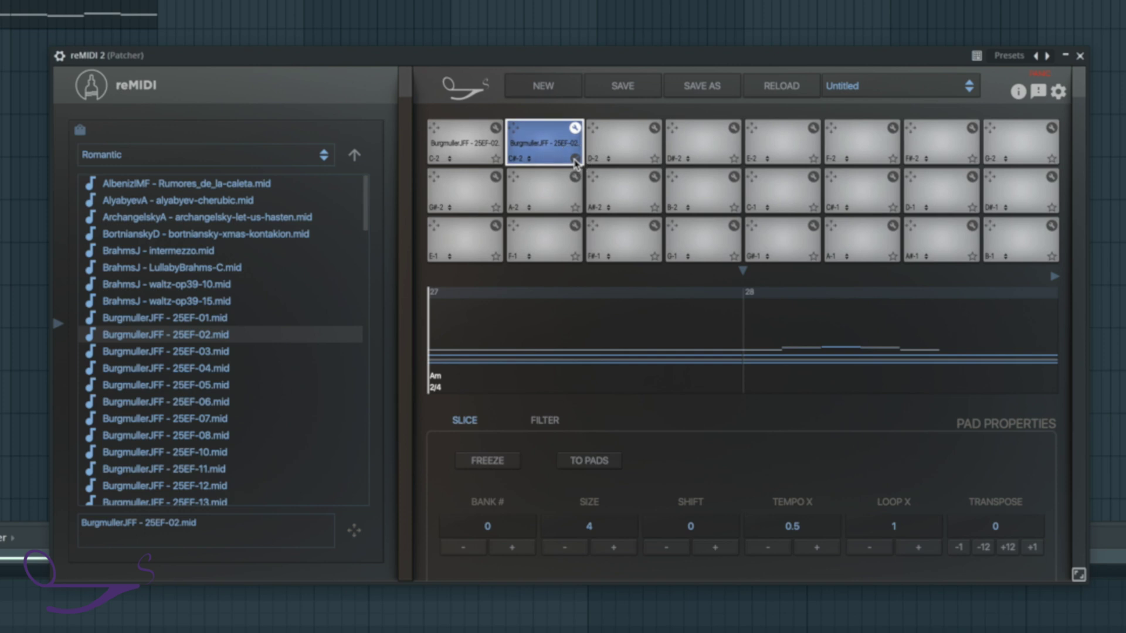
{"action": "left_click", "coordinate": [576, 129]}
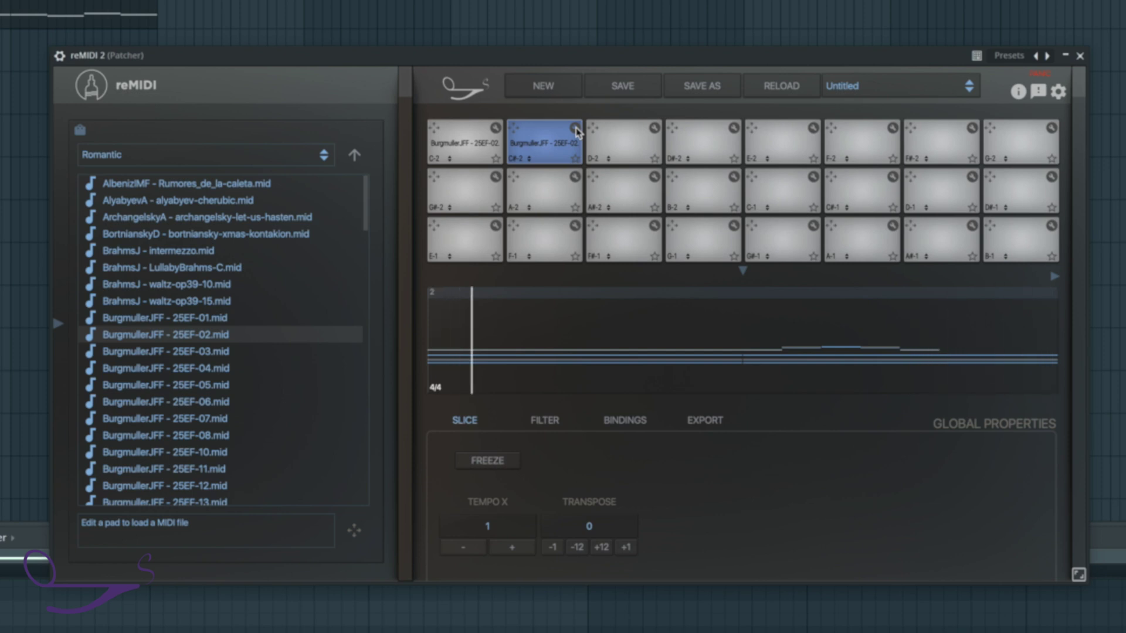
{"action": "left_click", "coordinate": [575, 129]}
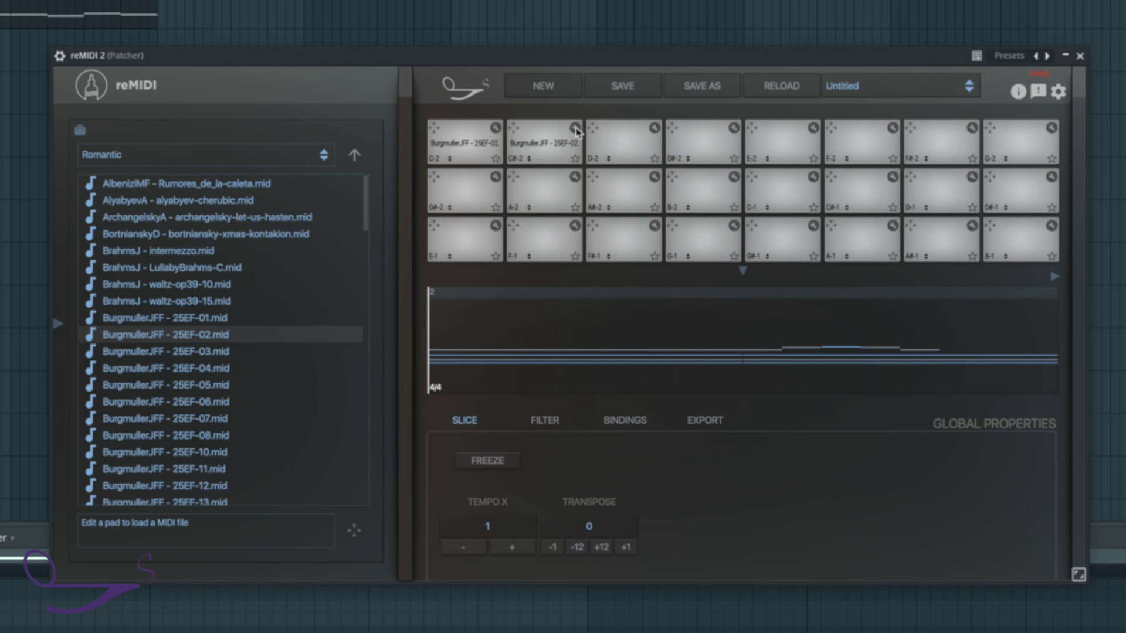
Step: Load 25EF-02.mid into pad D-2, transpose it -12, and close its pad settings
{"action": "left_click", "coordinate": [637, 156]}
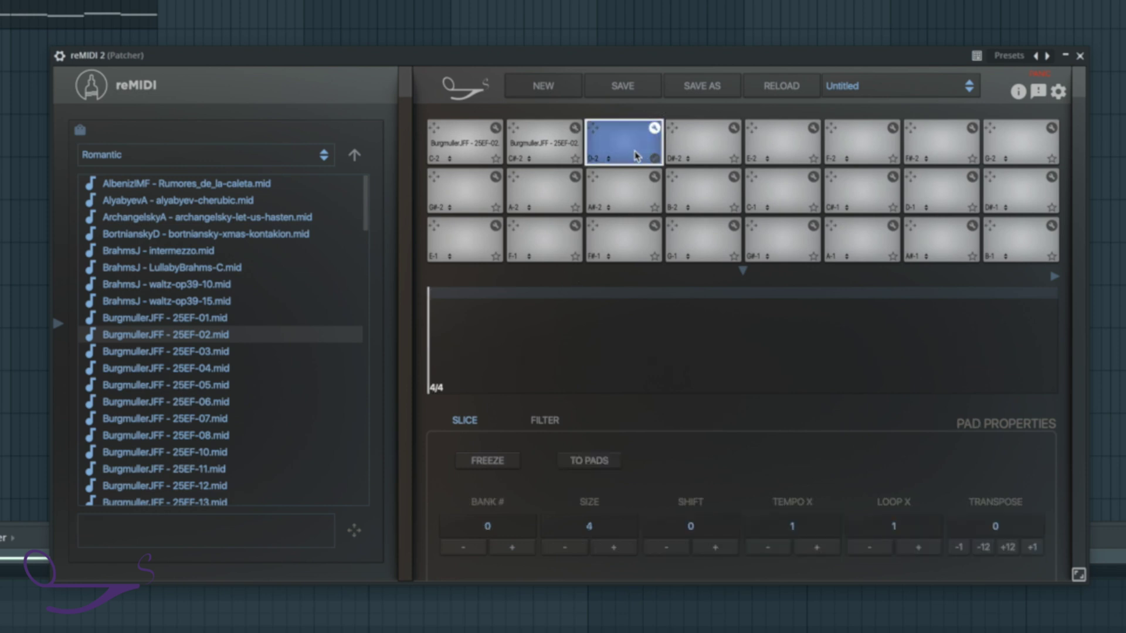
{"action": "left_click", "coordinate": [139, 340]}
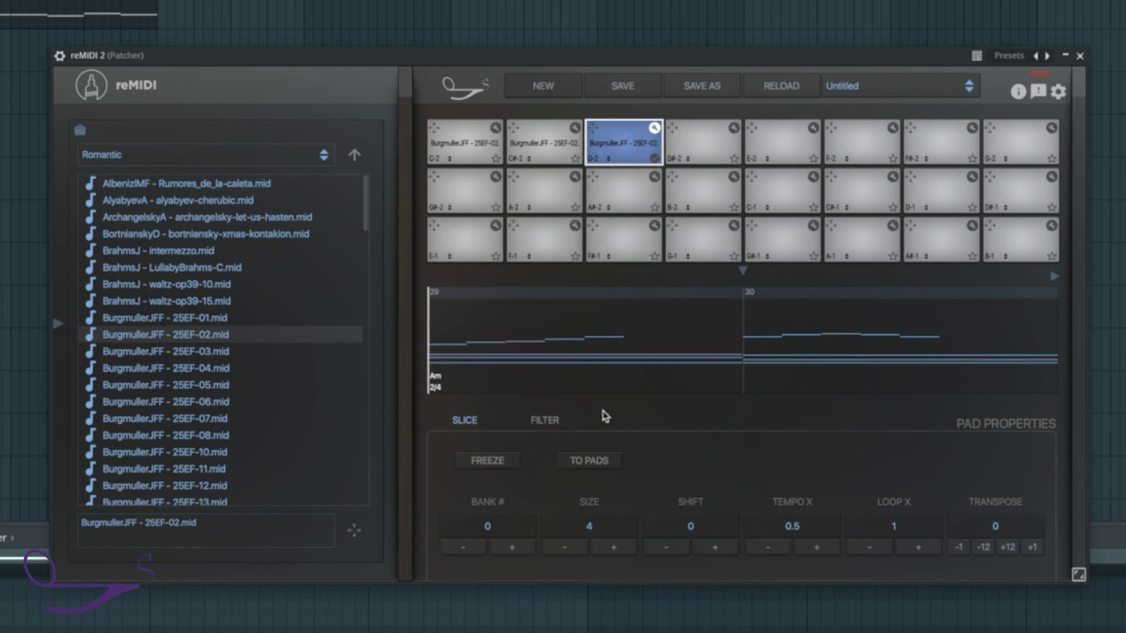
{"action": "left_click", "coordinate": [985, 548]}
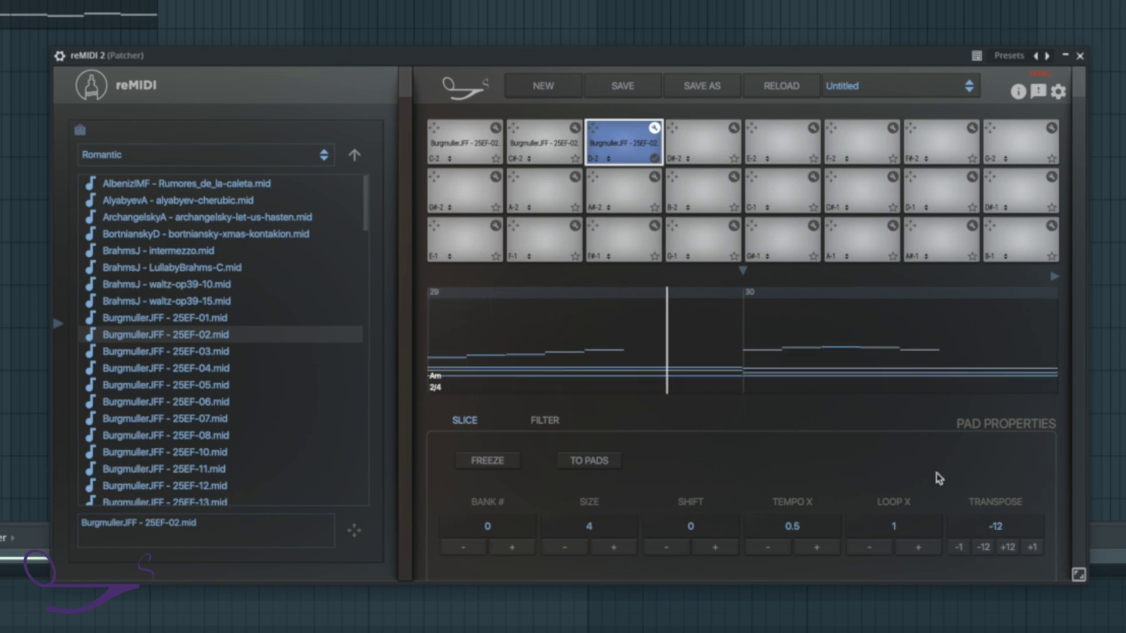
{"action": "left_click", "coordinate": [654, 132]}
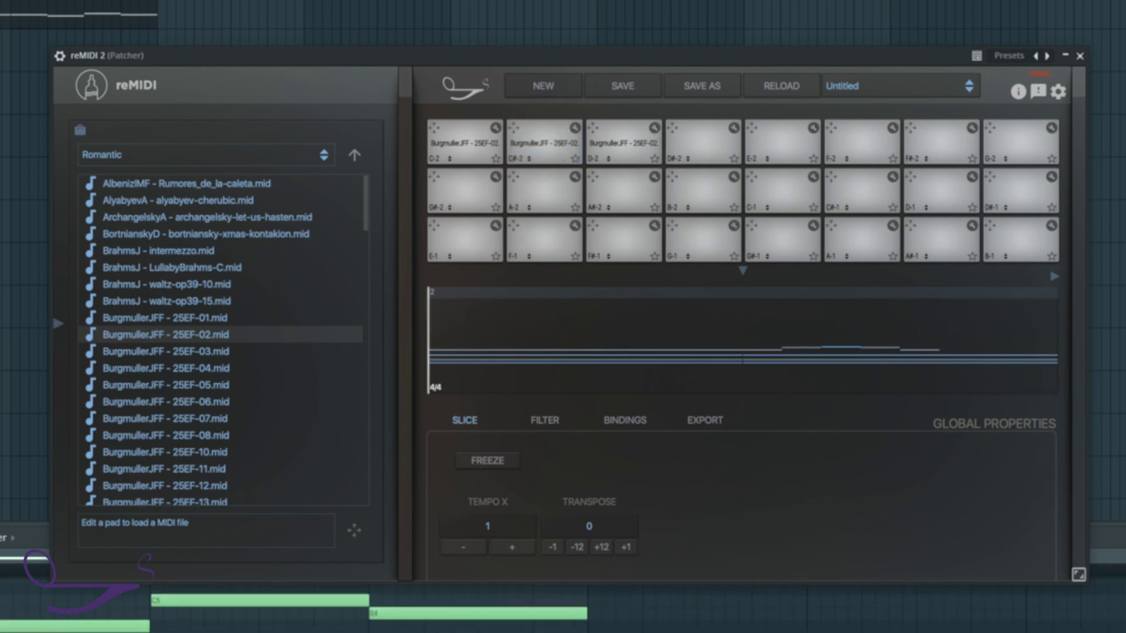
Step: Delete the three old piano-roll notes and trigger the first pad's 25EF-02 slice
{"action": "right_click", "coordinate": [77, 626]}
{"action": "right_click", "coordinate": [264, 601]}
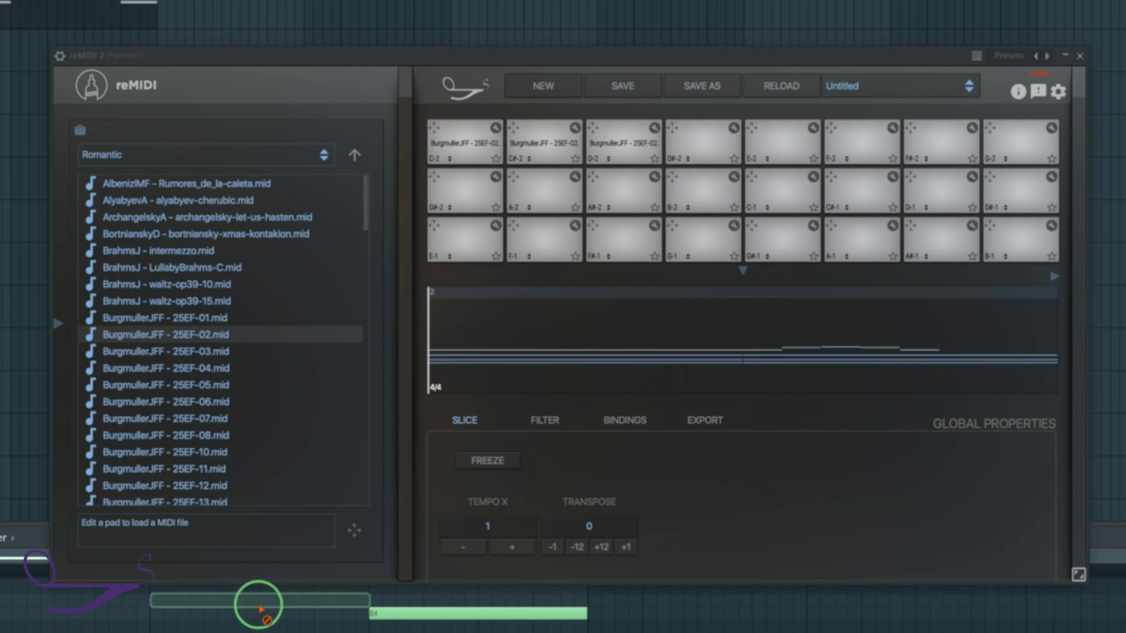
{"action": "right_click", "coordinate": [398, 616]}
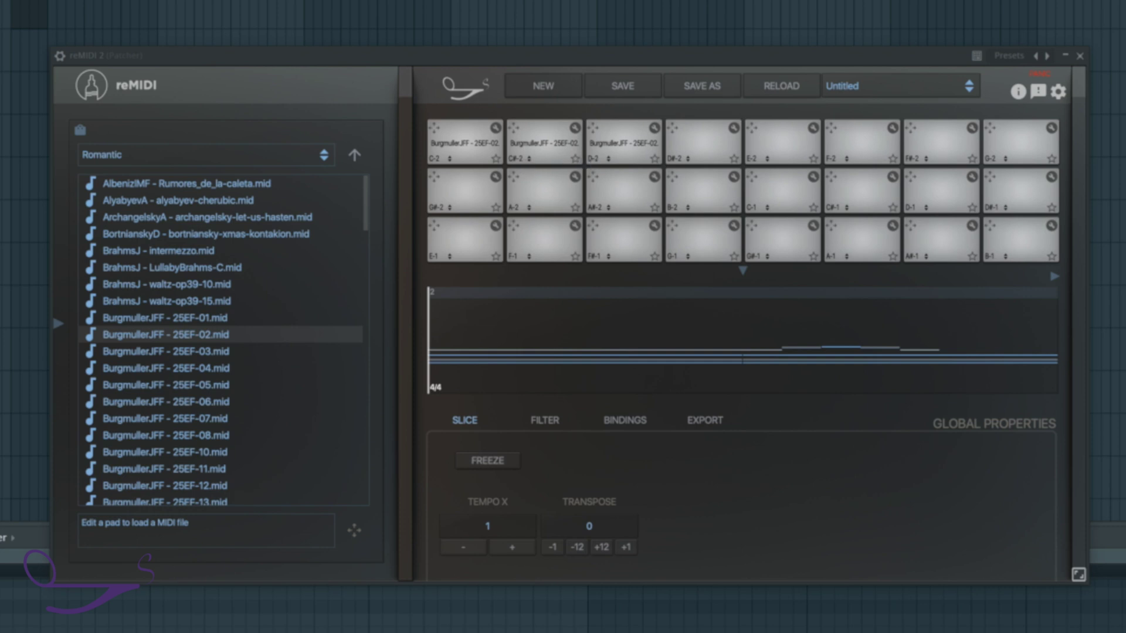
{"action": "left_click", "coordinate": [465, 141]}
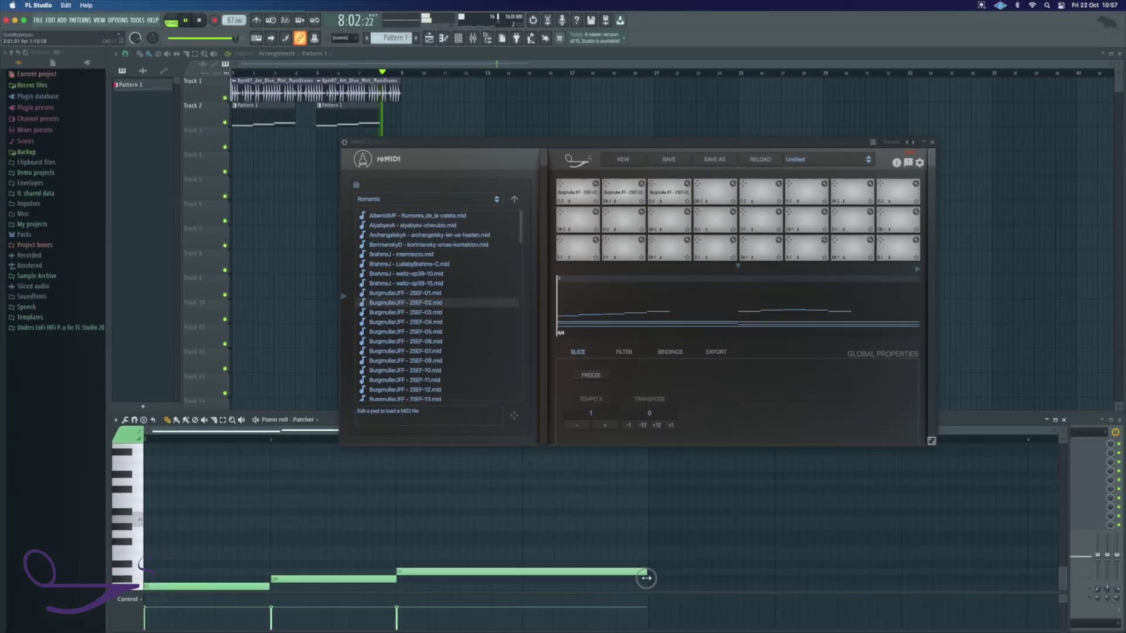
Step: Stop playback of the pattern that triggers pads C-2, C#-2 and D-2
{"action": "key", "text": "space"}
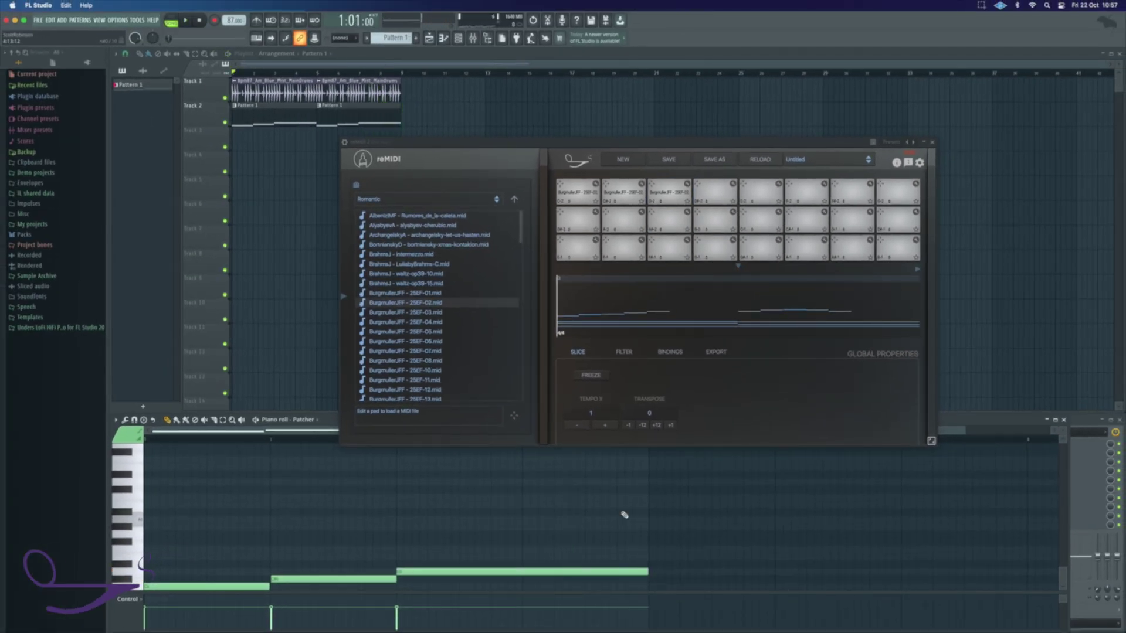